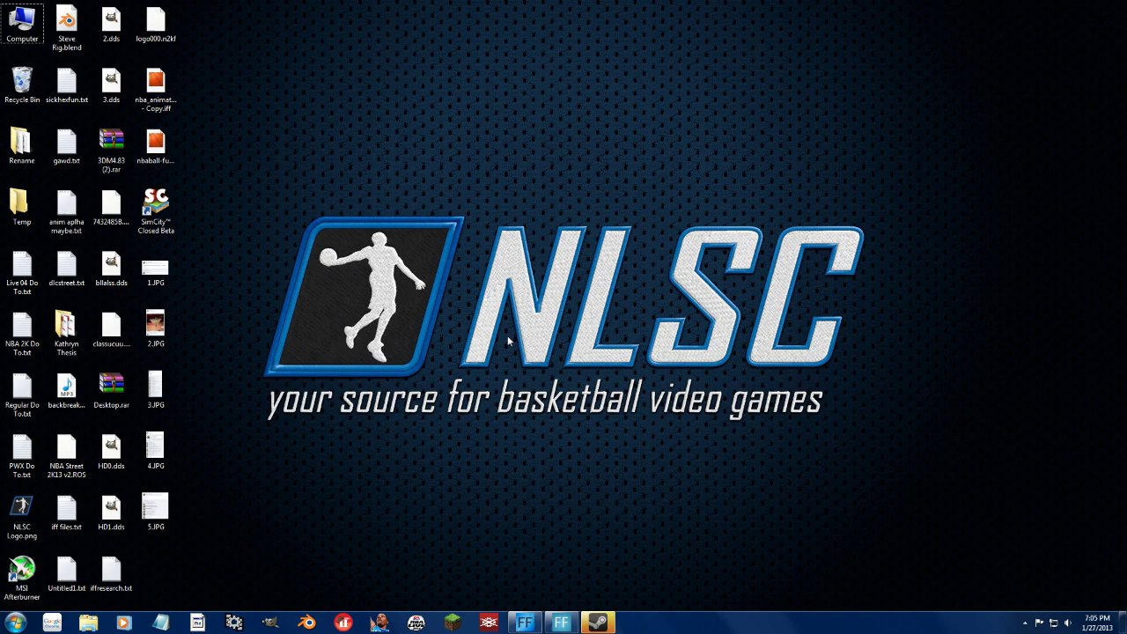
Step: Open the NBA 2K13 disc in drive E: from Computer to list its .cab archives
double_click(15, 24)
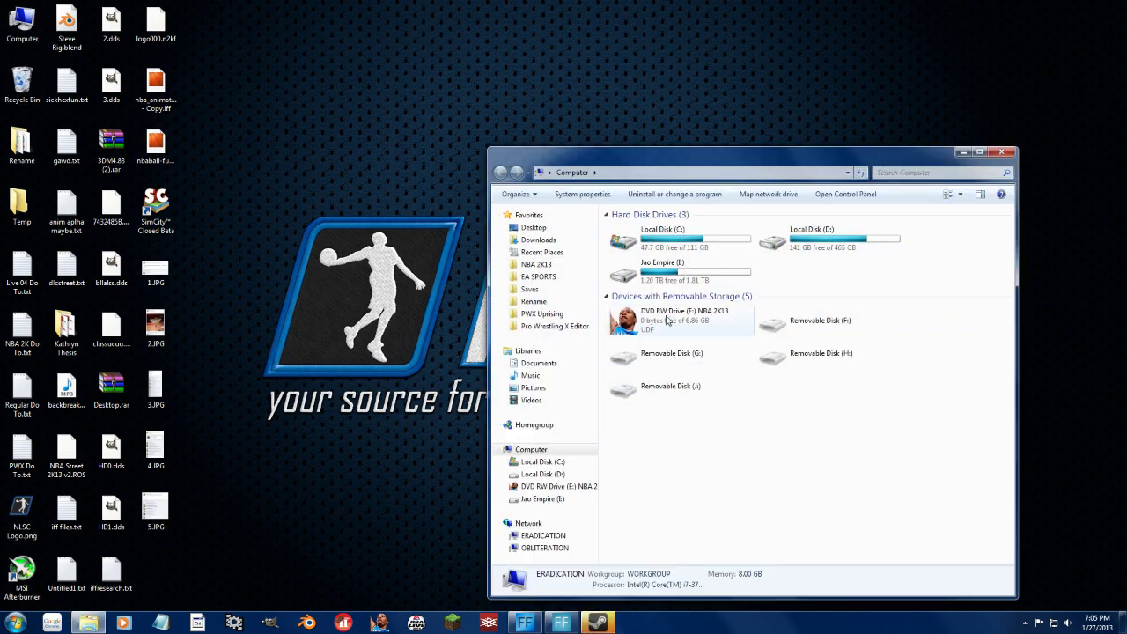
right_click(669, 322)
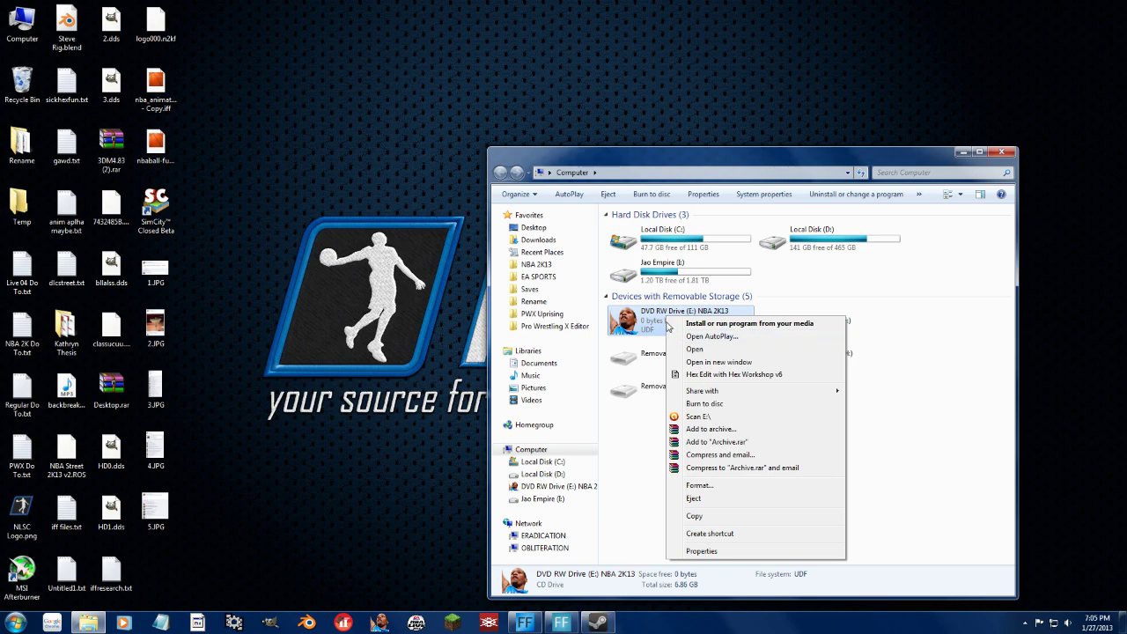
click(716, 350)
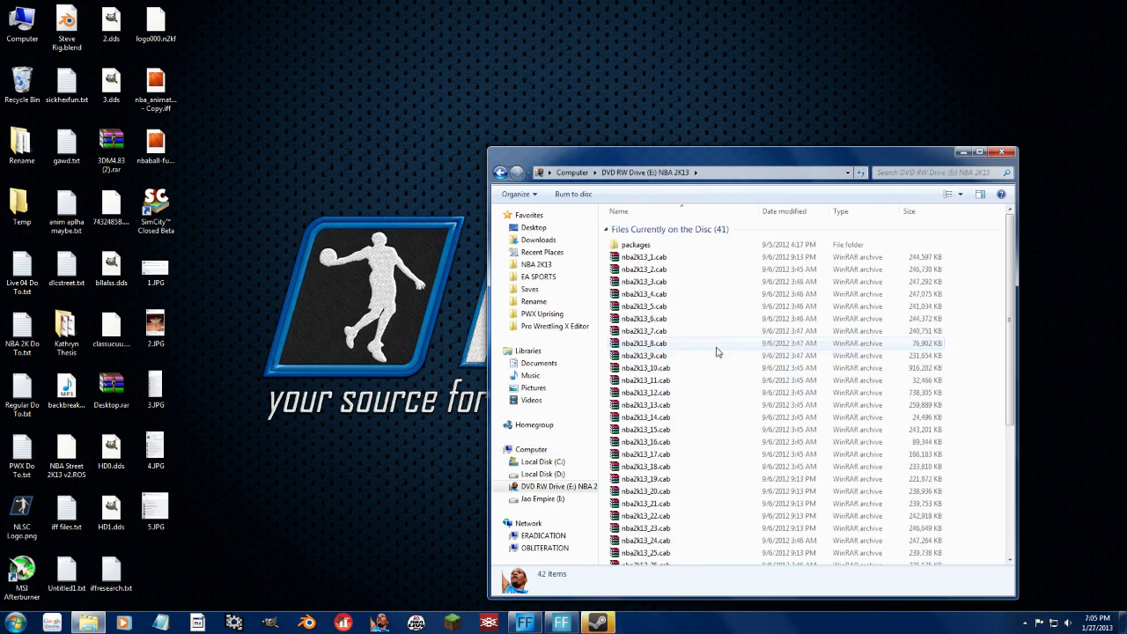
scroll(709, 354, down, 6)
scroll(705, 370, up, 6)
scroll(705, 381, down, 1)
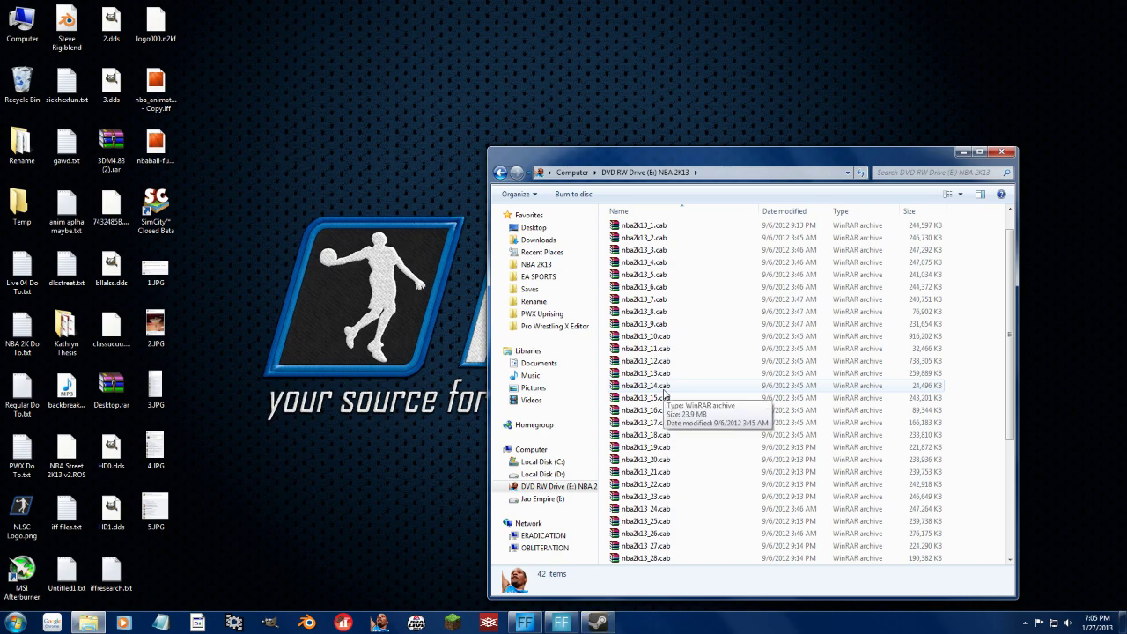
Step: Open nba2k13_19.cab in WinRAR and scroll through its contents
click(664, 448)
double_click(664, 448)
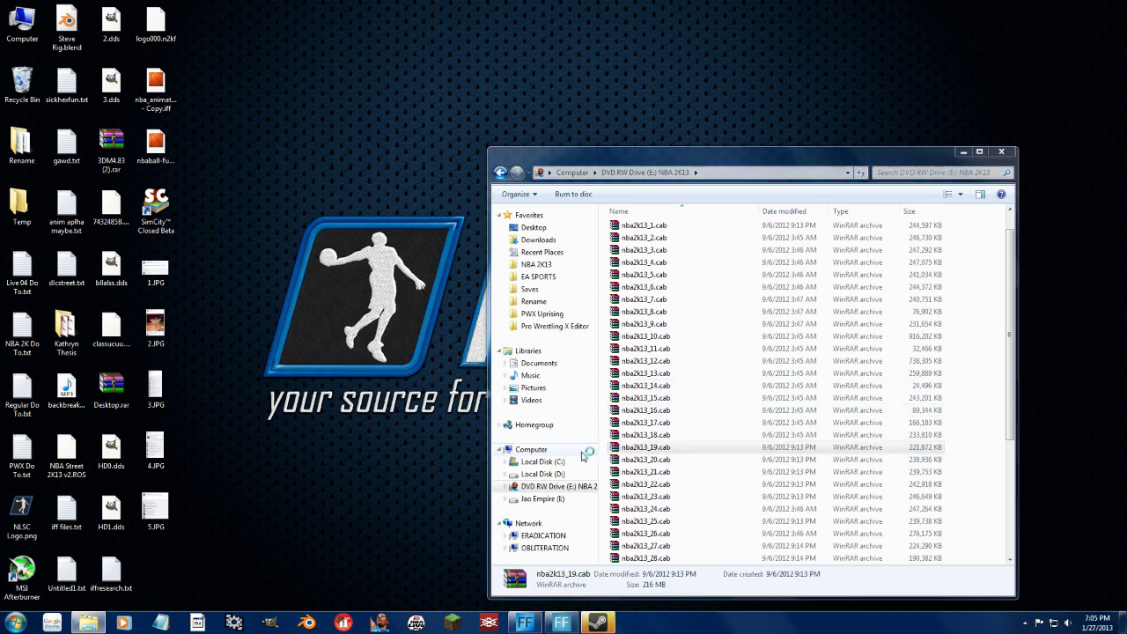
click(210, 347)
scroll(176, 339, down, 20)
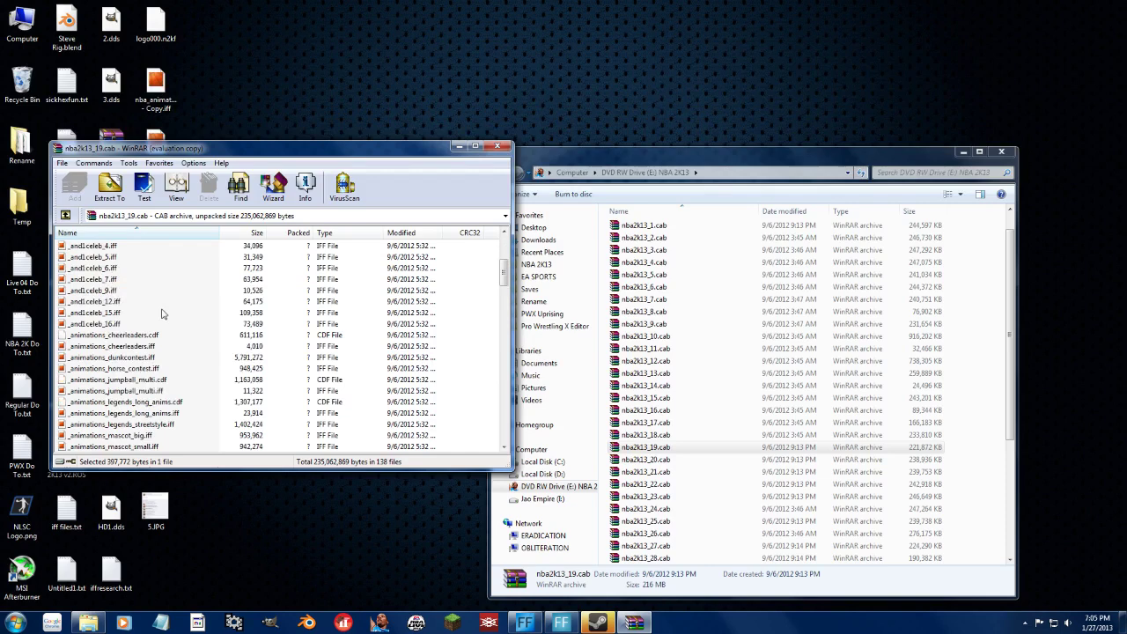
scroll(159, 329, down, 2)
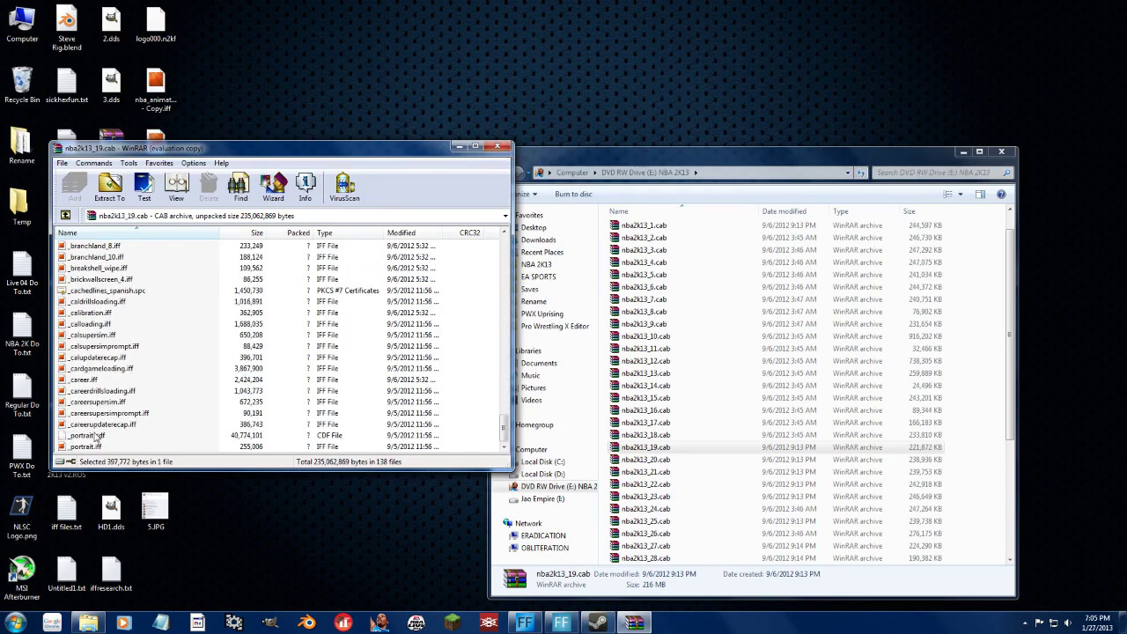
Step: Extract _portrait.cdf and _portrait.iff from the archive onto the desktop
click(92, 435)
shift+click(88, 447)
drag(203, 148, 651, 142)
drag(537, 431, 354, 258)
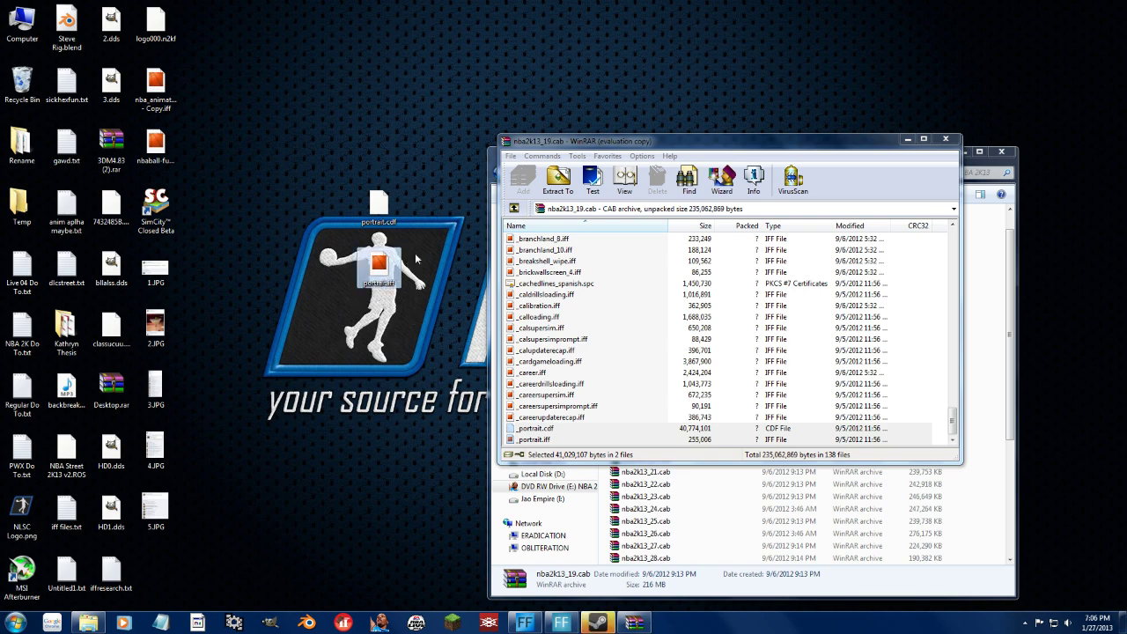
Step: Move the two portrait files from the desktop into the pinned NBA 2K13 folder
right_click(88, 622)
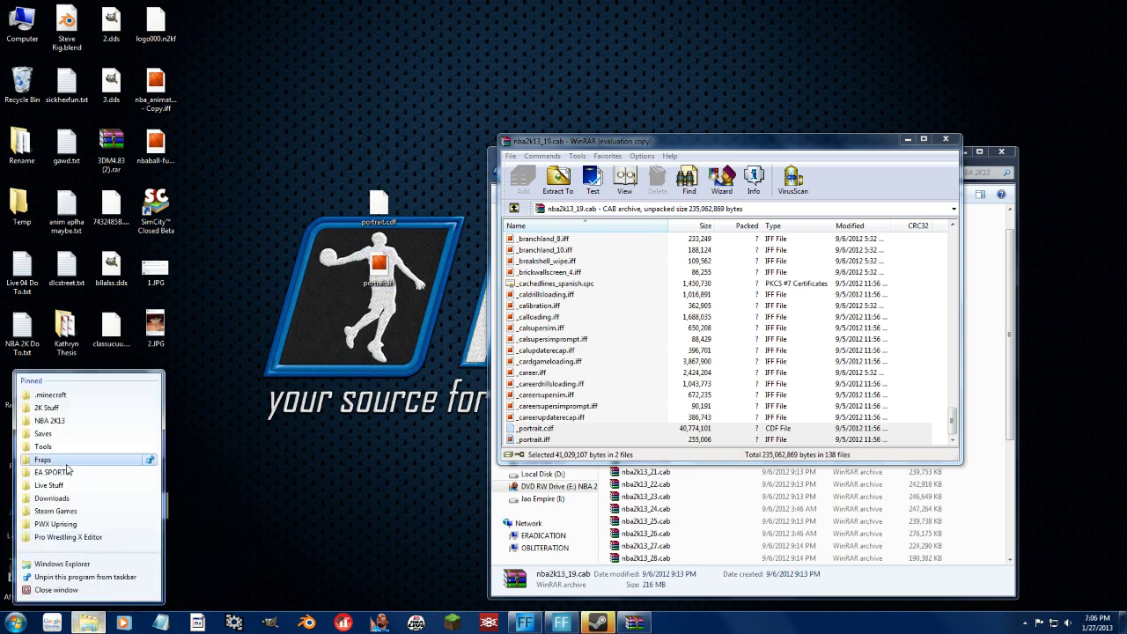
click(60, 422)
drag(484, 171, 617, 308)
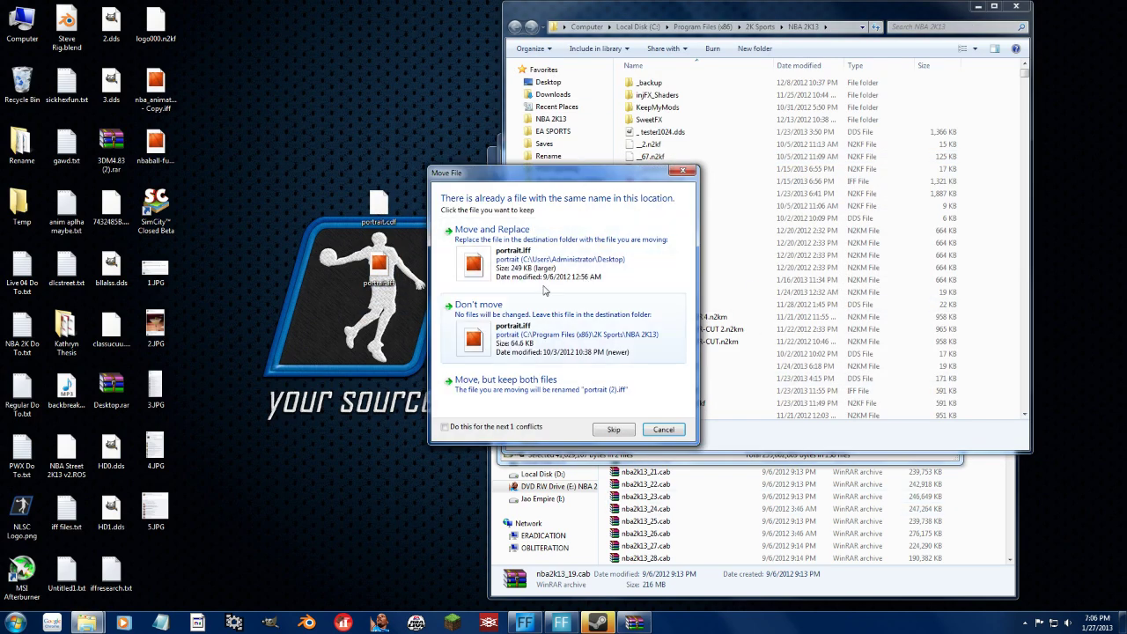
click(683, 170)
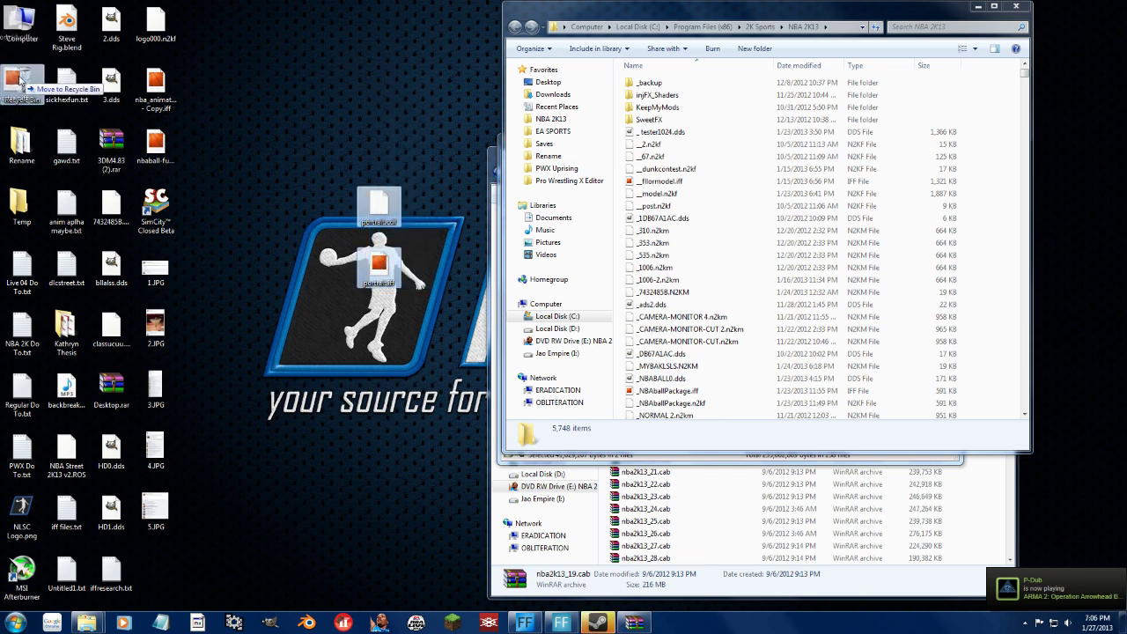
Step: Close the NBA 2K13 folder, archive and disc windows
click(1019, 10)
click(947, 148)
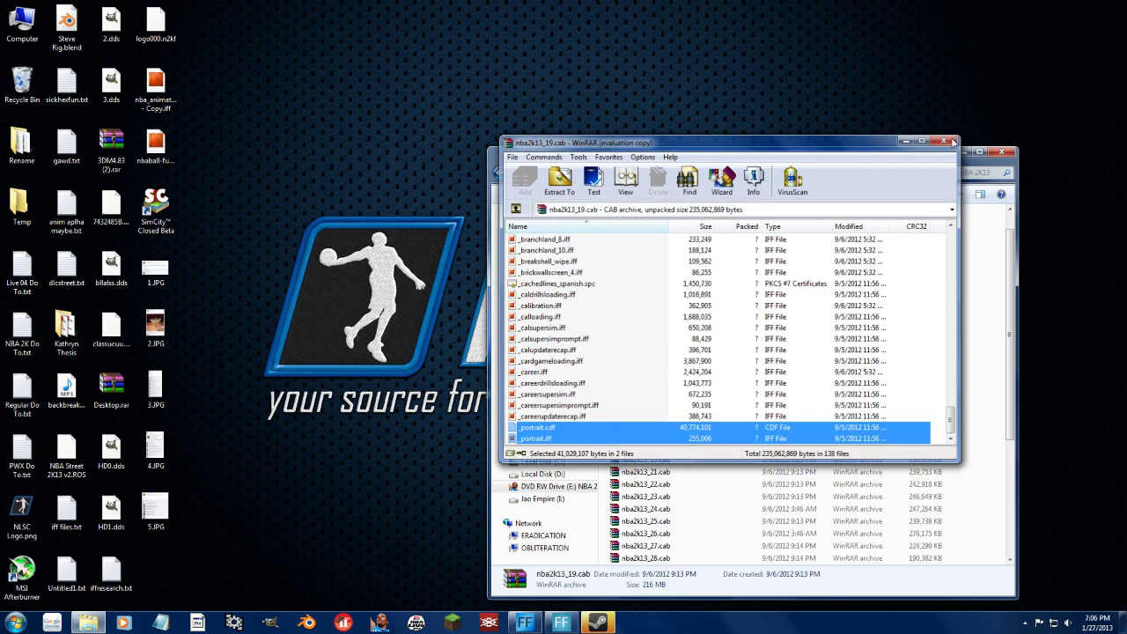
click(1001, 153)
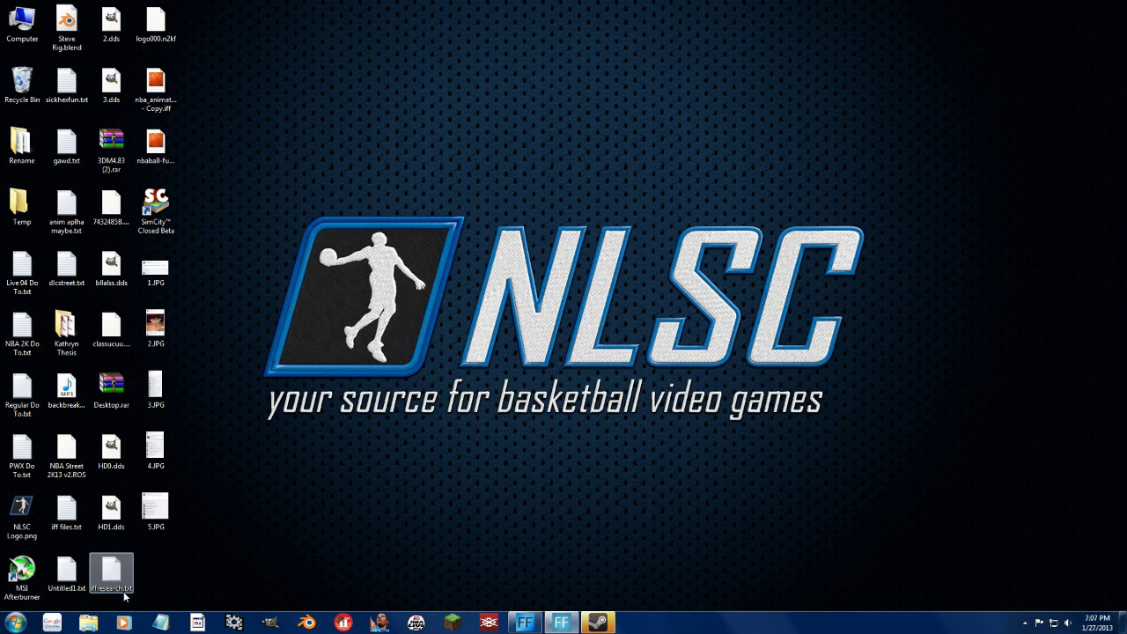
Step: Open the pinned Steam Games folder, and browse another window to C:\Program Files (x86)
right_click(88, 623)
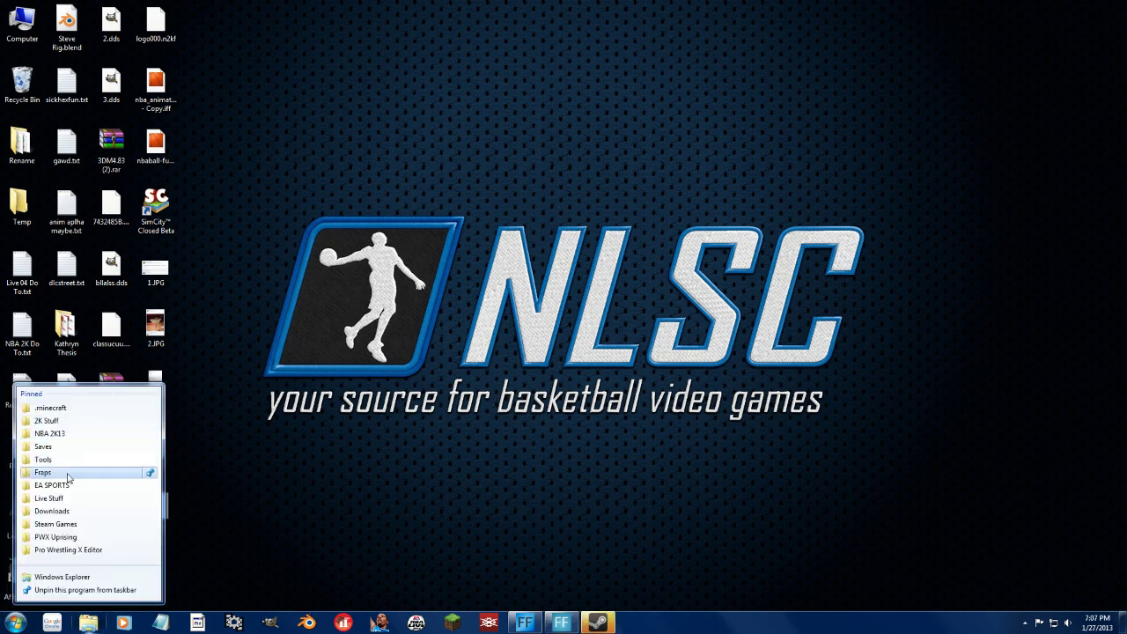
click(56, 524)
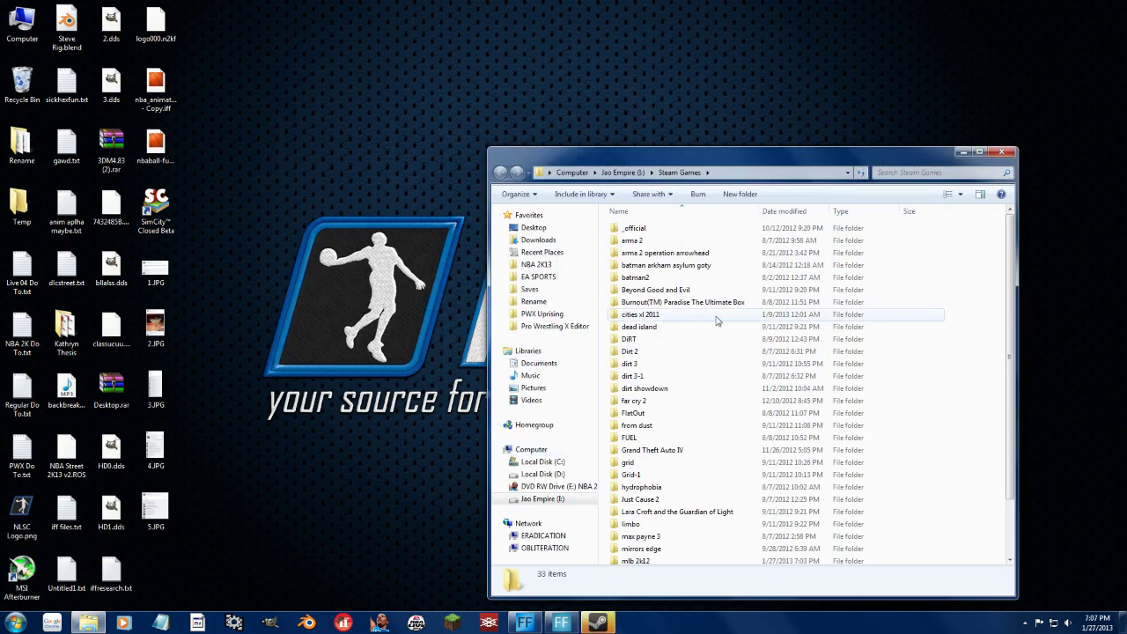
double_click(22, 24)
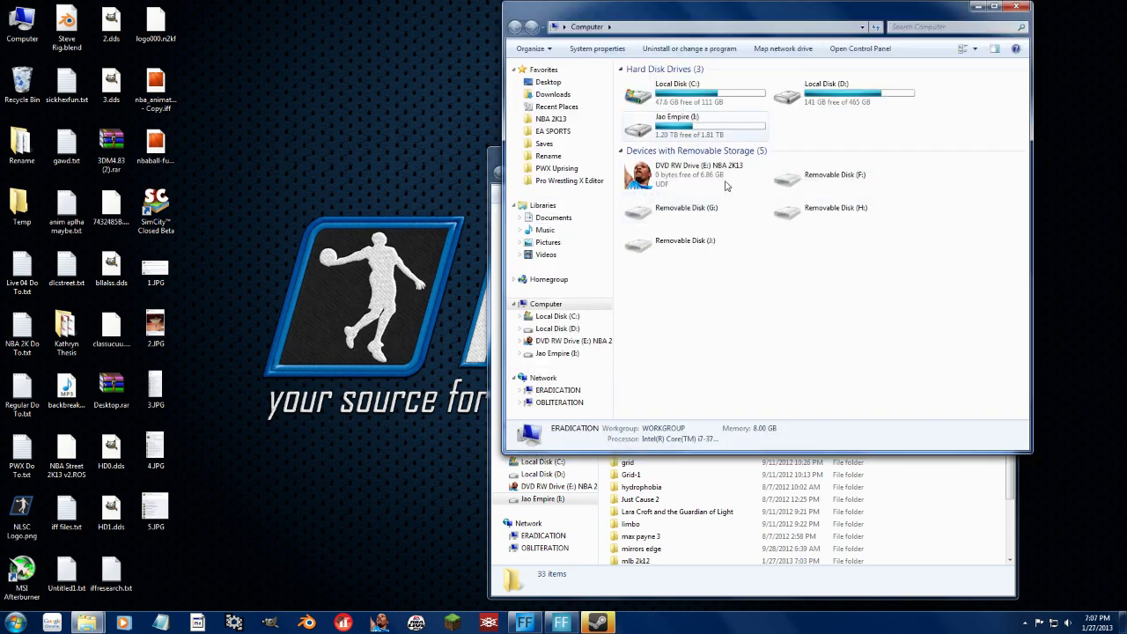
double_click(704, 88)
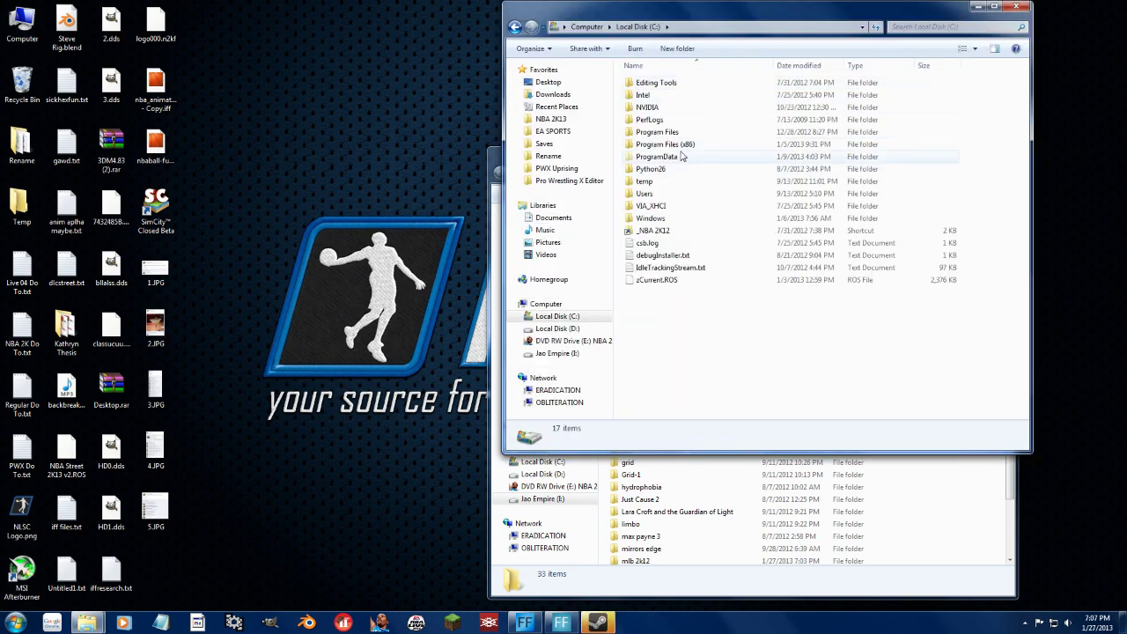
double_click(705, 152)
scroll(704, 287, down, 10)
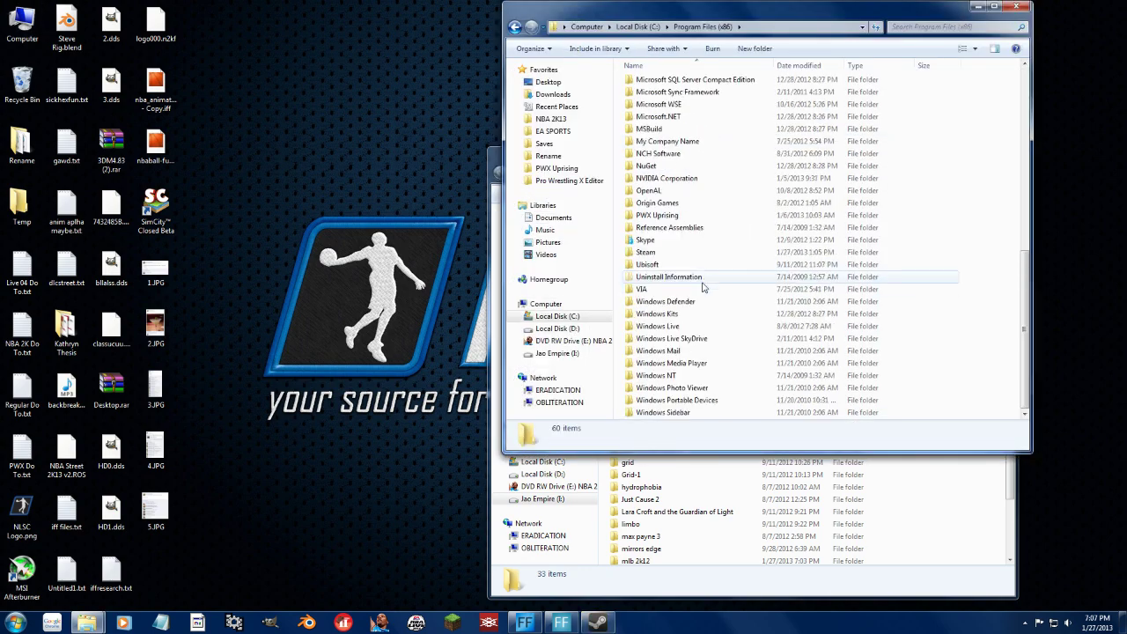
Step: Check the game folders in Steam\steamapps\common, then close that window
double_click(656, 252)
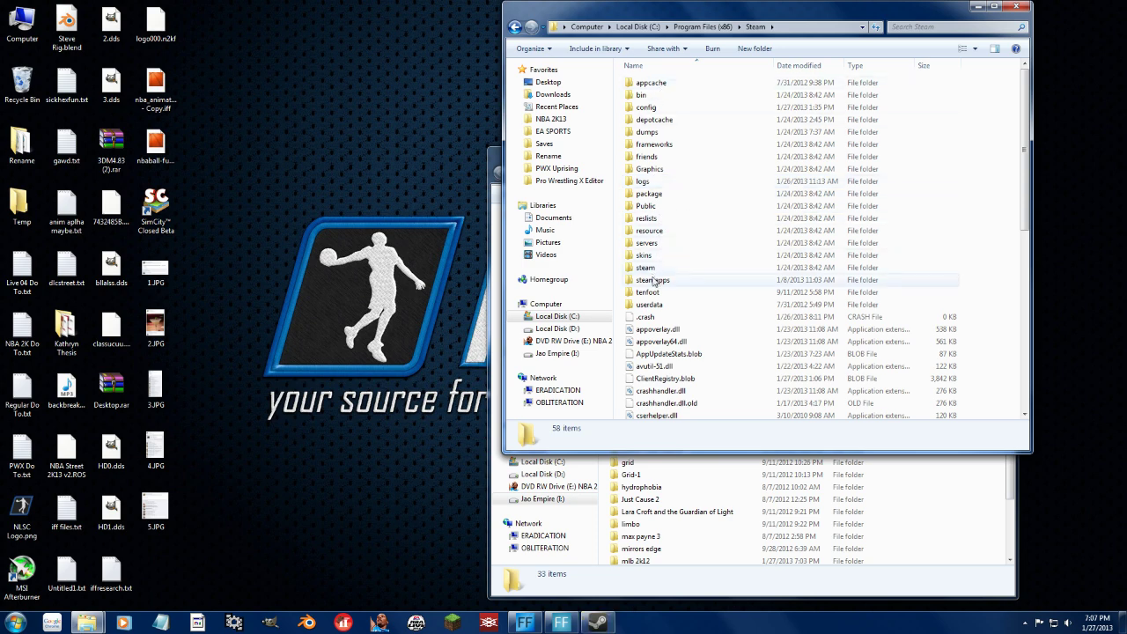
double_click(652, 279)
double_click(658, 83)
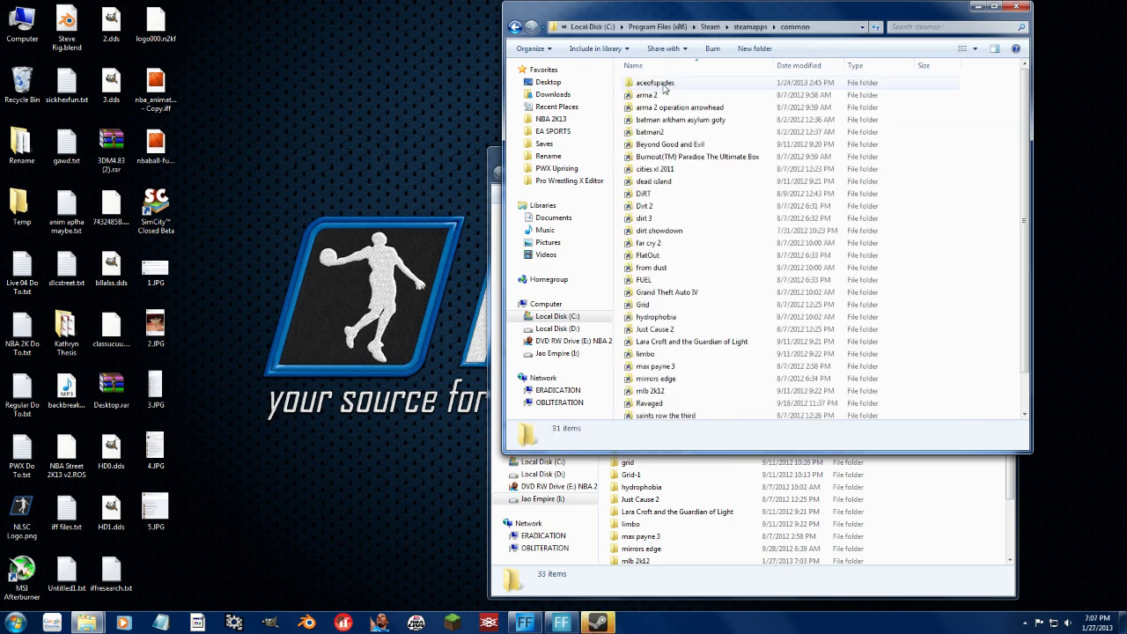
click(705, 198)
scroll(704, 196, down, 1)
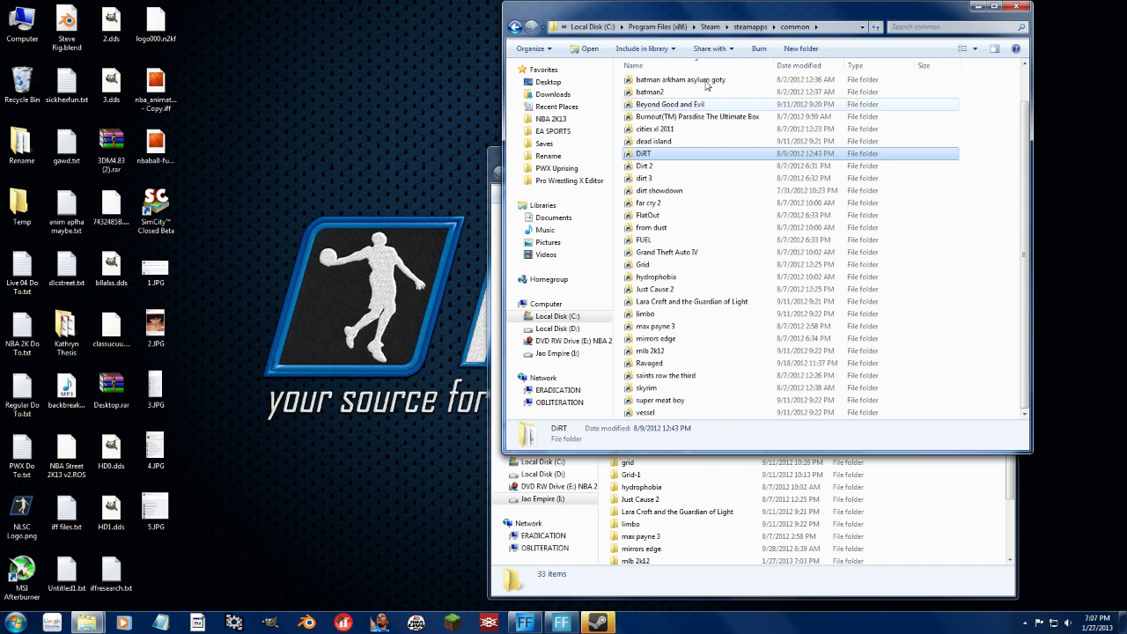
scroll(707, 171, up, 1)
click(1016, 6)
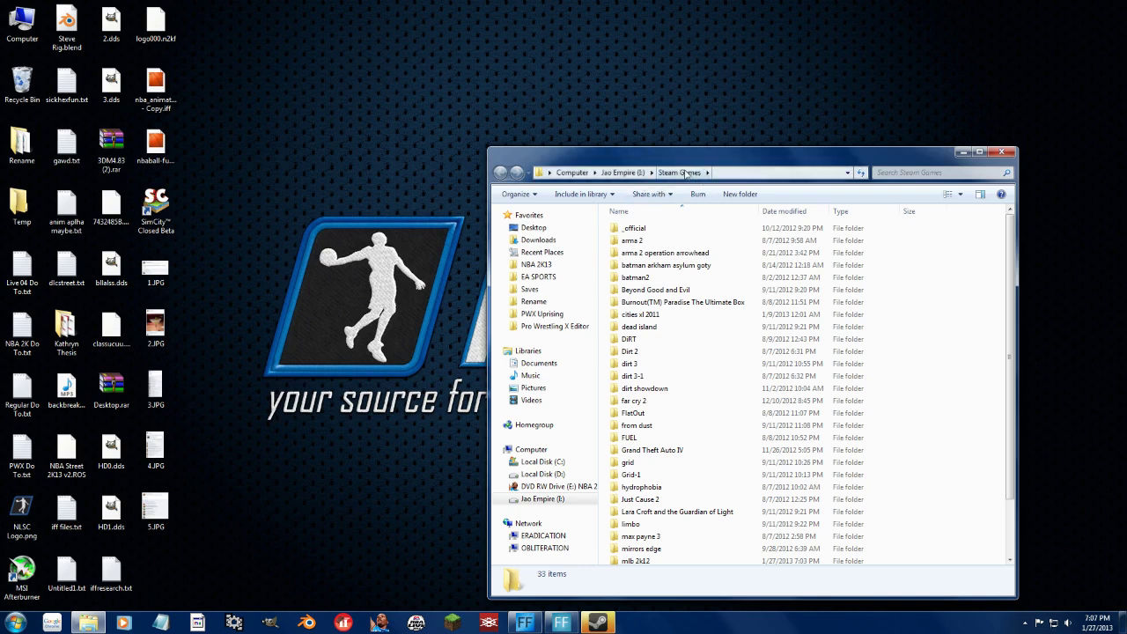
Step: Open the mlb 2k12 folder from Steam Games and browse its files from awardroom.iff
click(709, 437)
scroll(727, 413, down, 2)
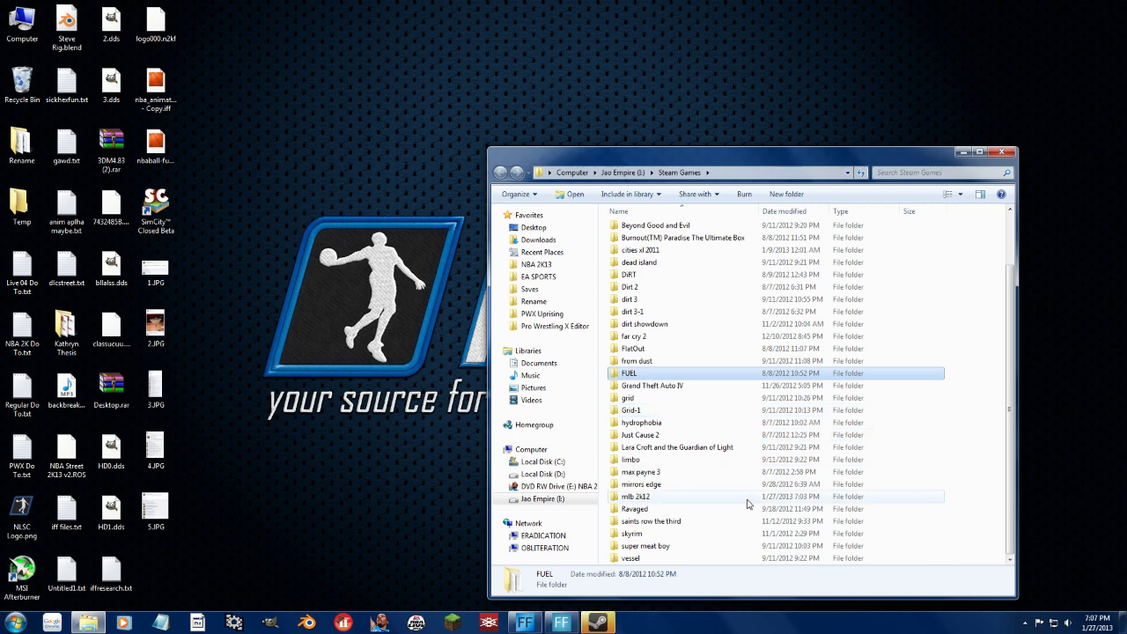
double_click(644, 498)
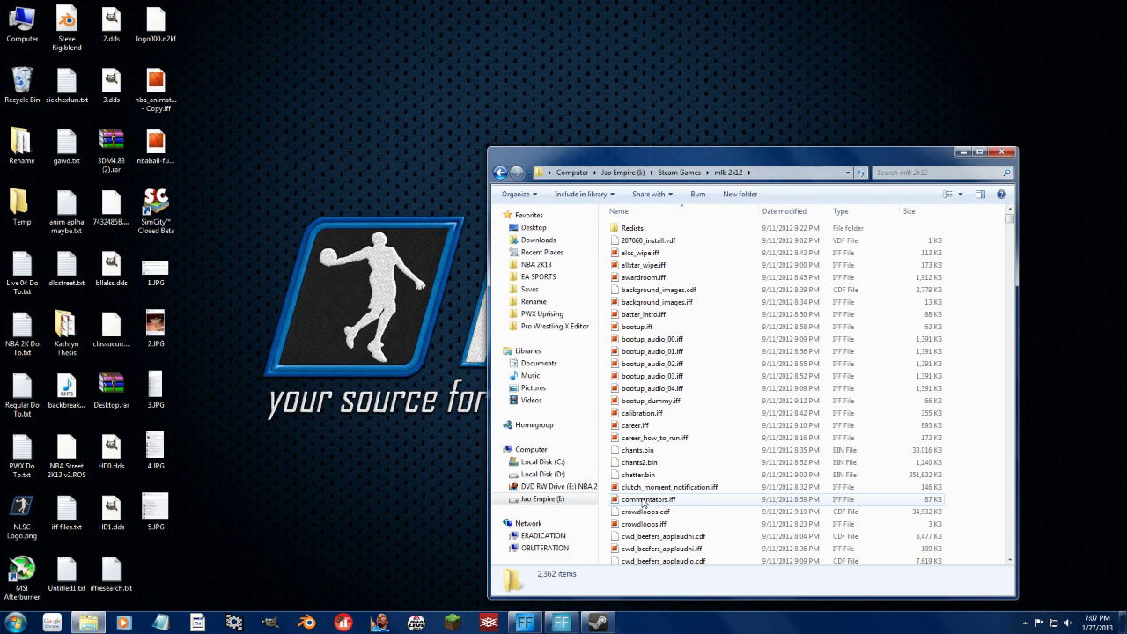
click(672, 277)
scroll(783, 348, down, 5)
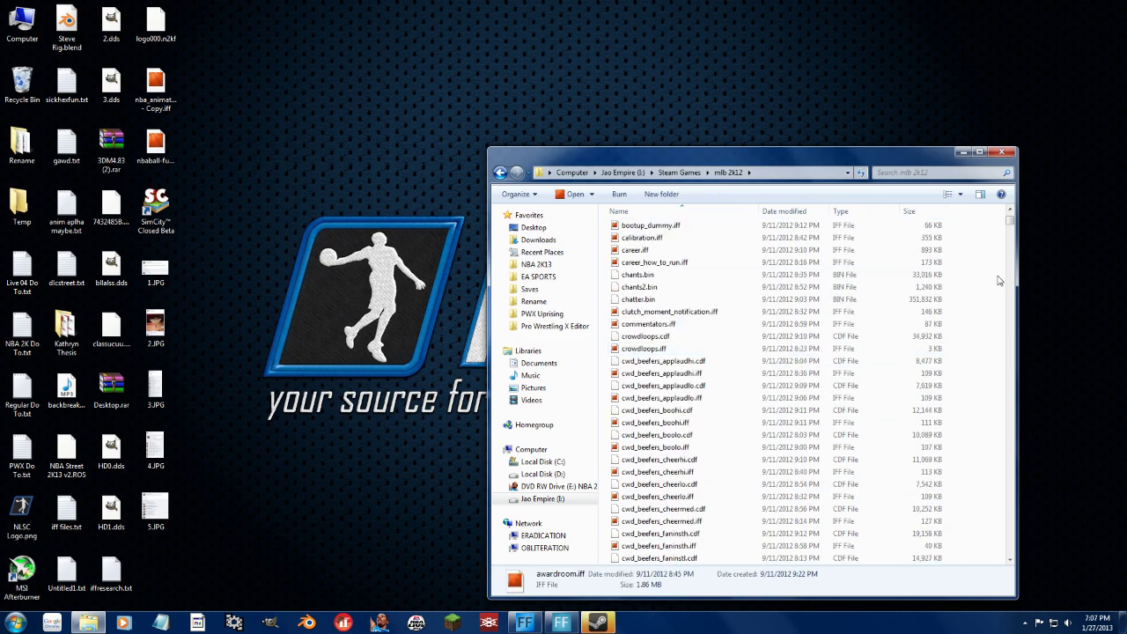
mouse_move(1010, 220)
mouse_down()
mouse_move(1019, 442)
mouse_move(1013, 210)
mouse_up()
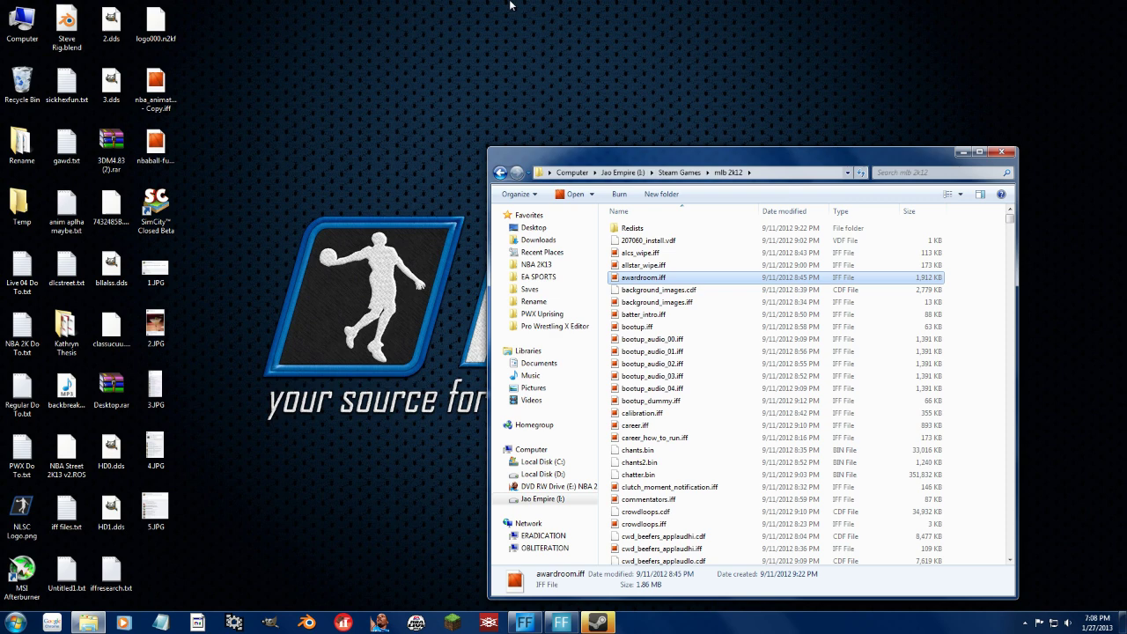
Step: Create a new folder named Backup inside mlb 2k12
right_click(762, 308)
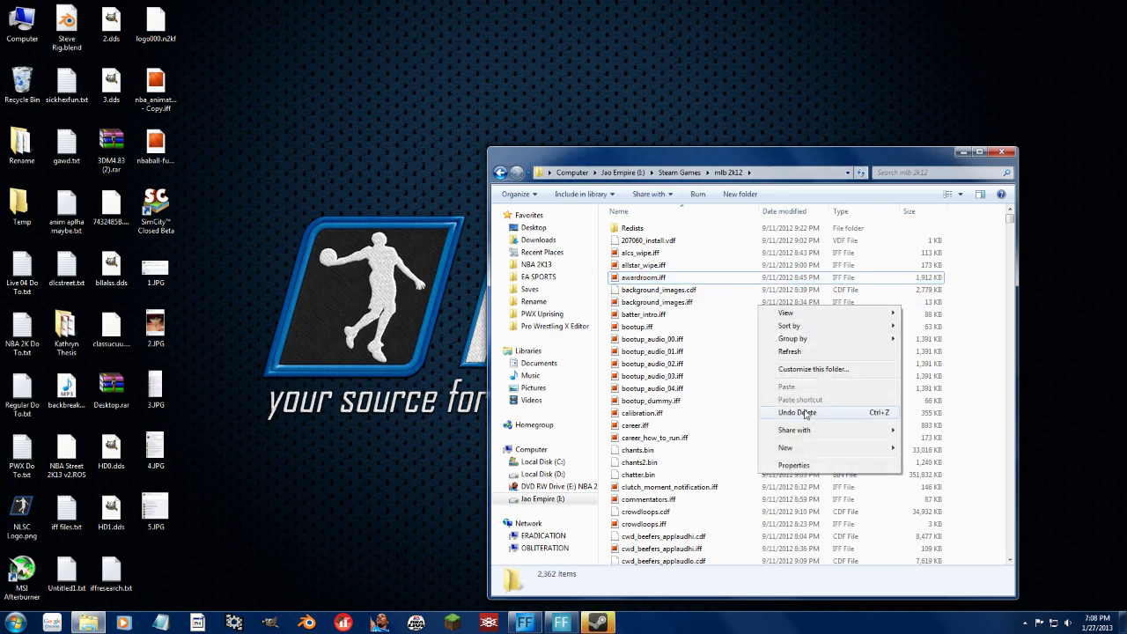
mouse_move(798, 450)
click(937, 264)
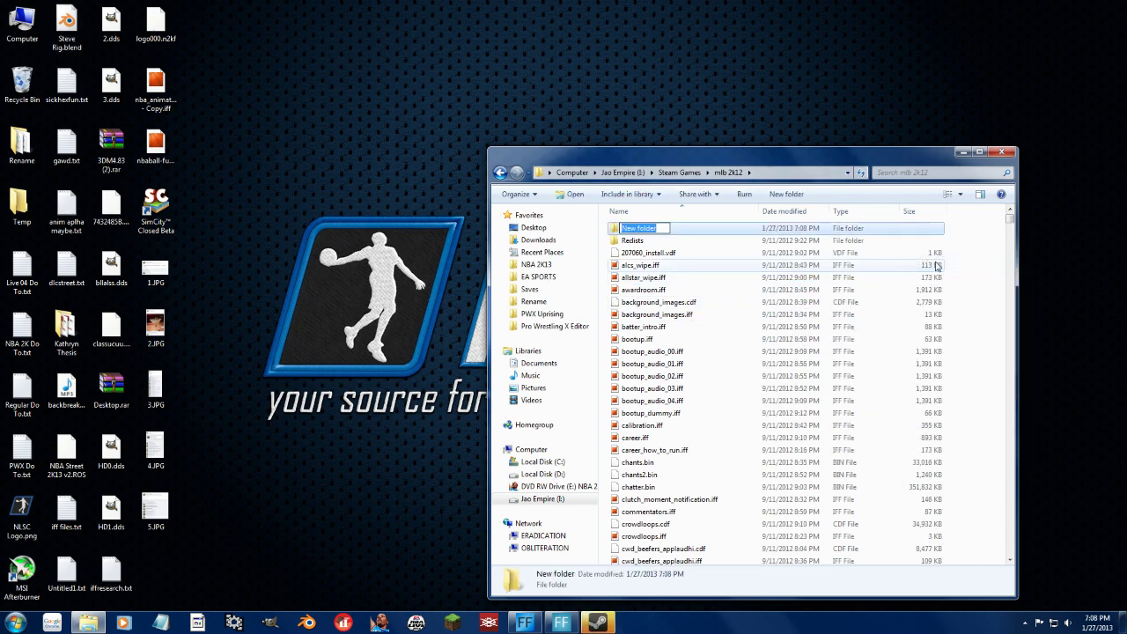
text(Backup)
key(Return)
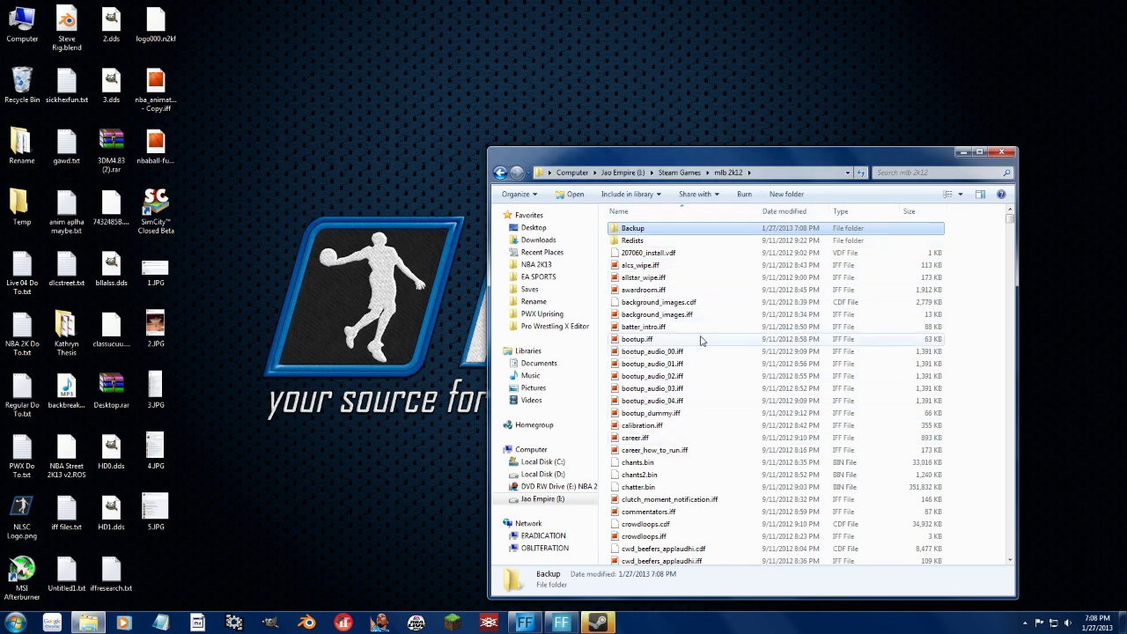
Step: Sort by date modified and select the 30 modded uniform home files
click(784, 211)
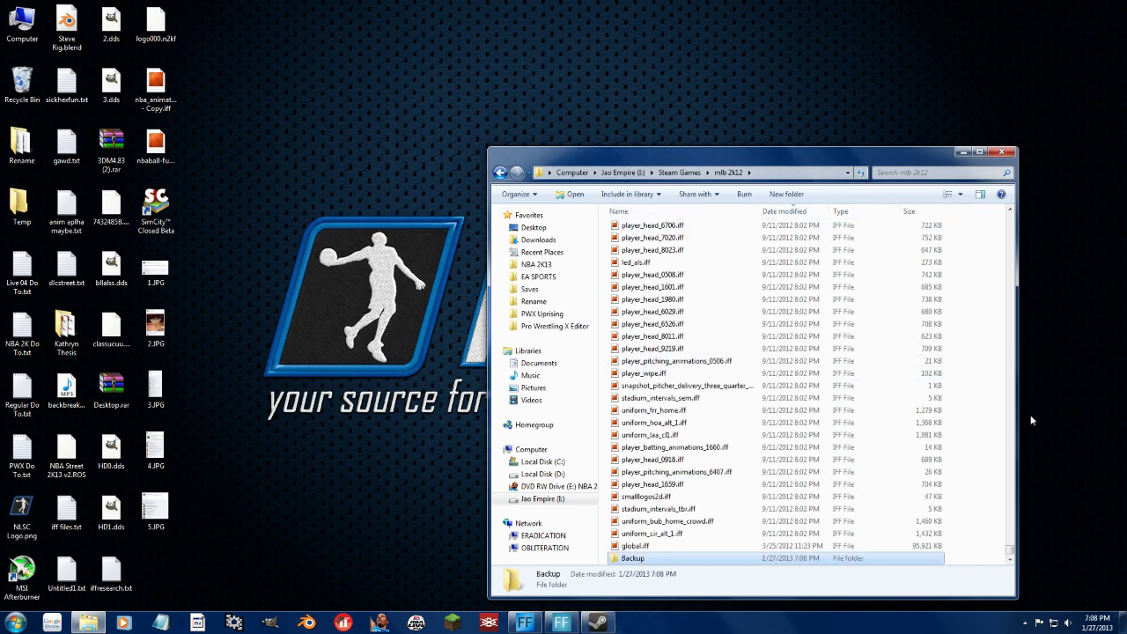
drag(1011, 555, 1011, 215)
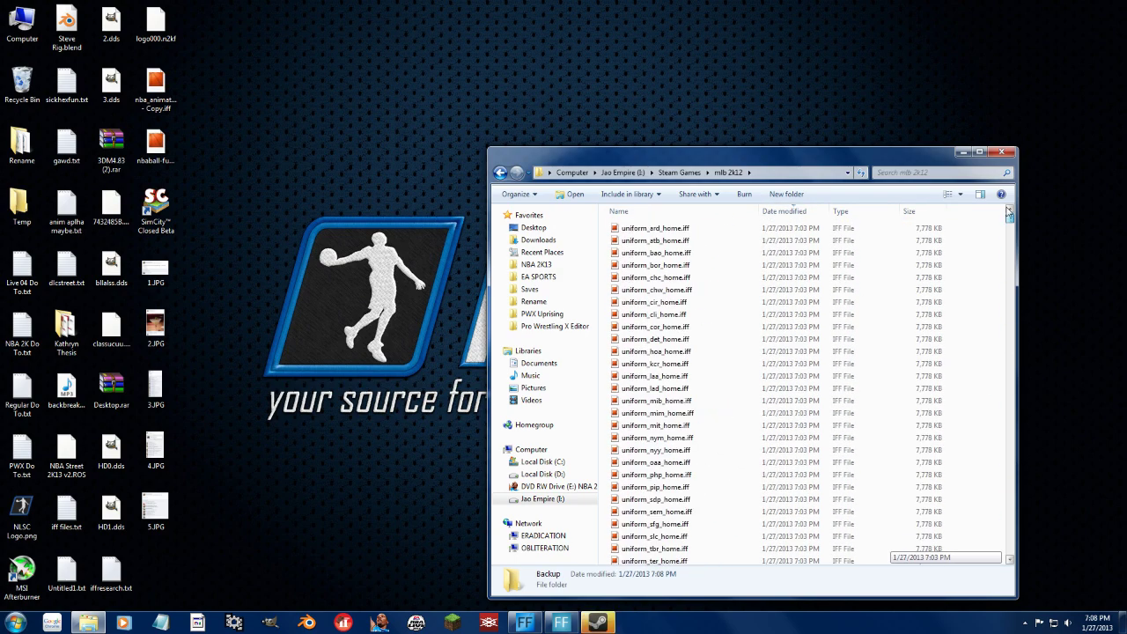
click(773, 230)
scroll(775, 361, down, 10)
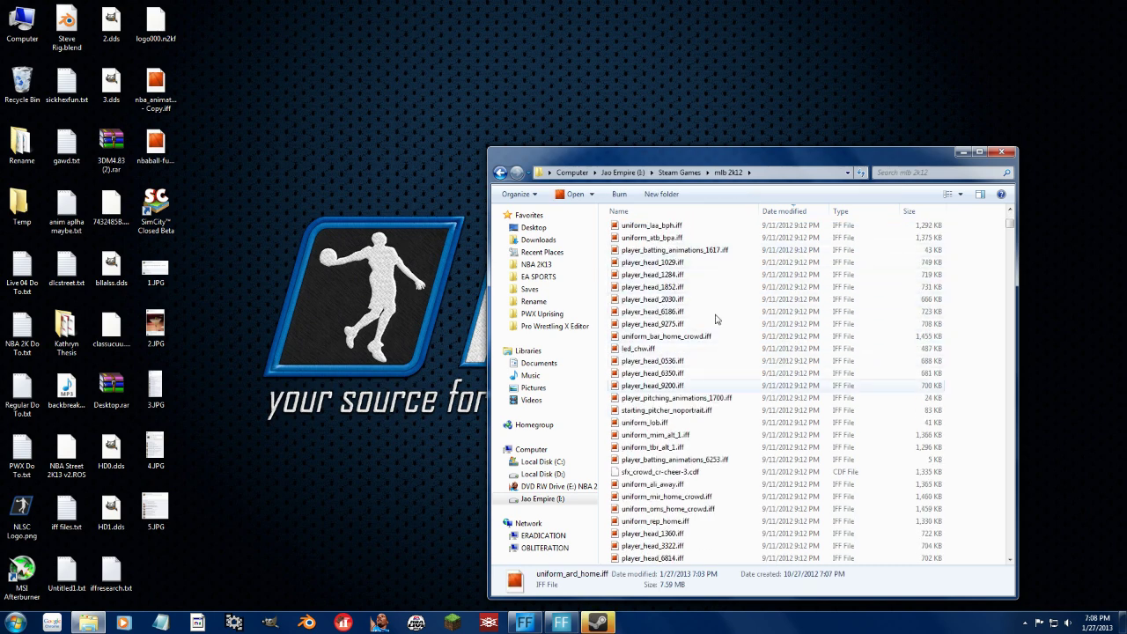
scroll(733, 295, up, 10)
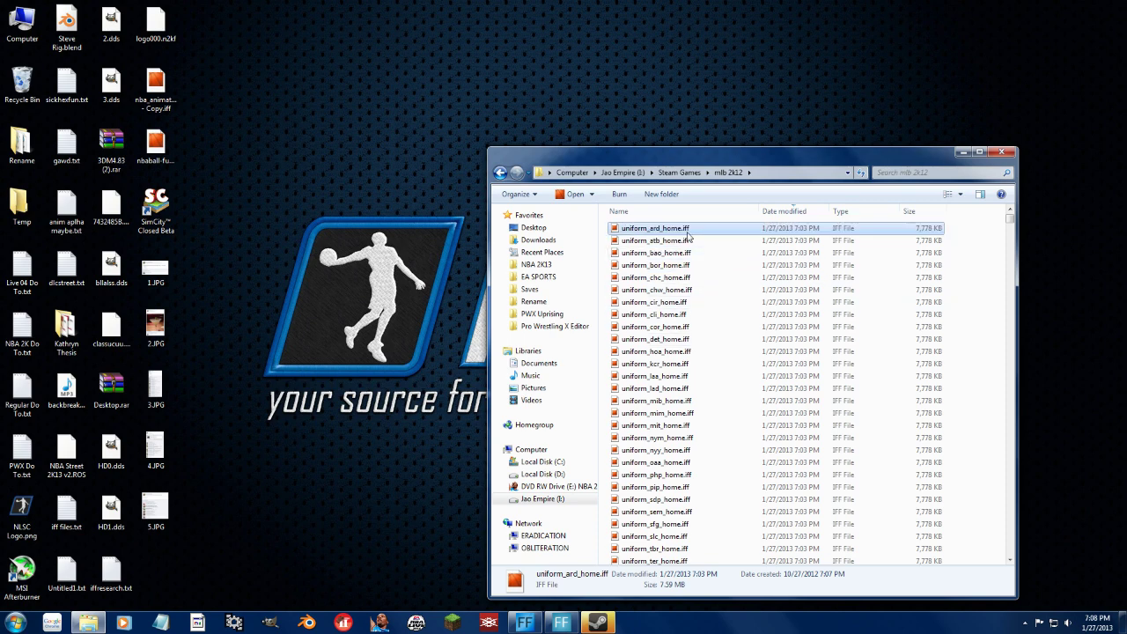
scroll(675, 388, down, 6)
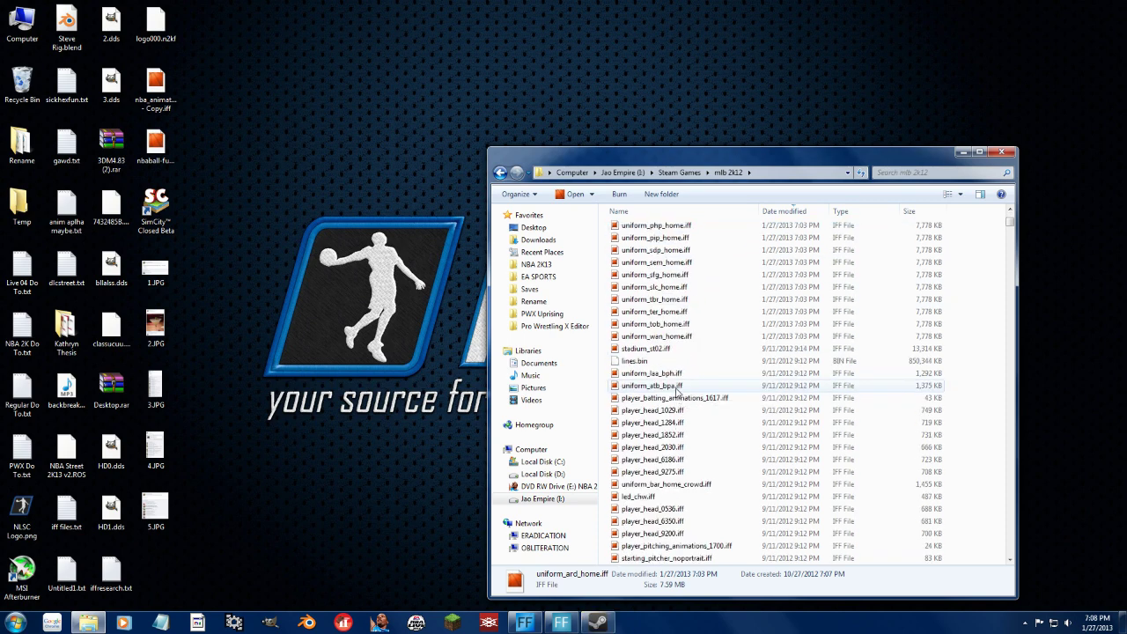
shift+click(671, 340)
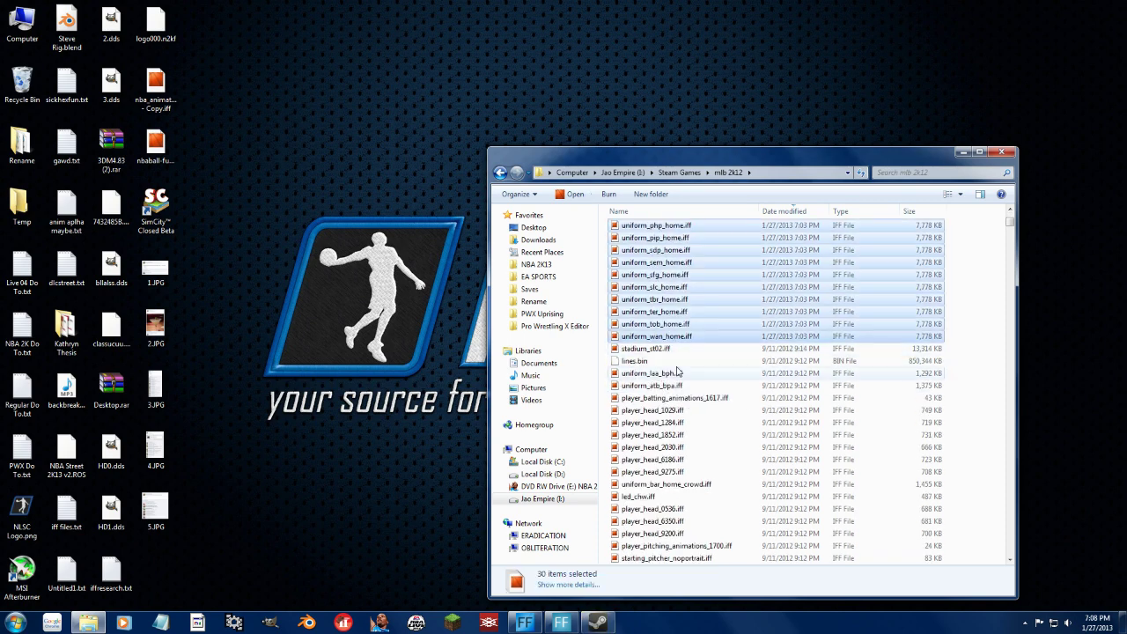
scroll(687, 374, up, 7)
scroll(709, 429, down, 10)
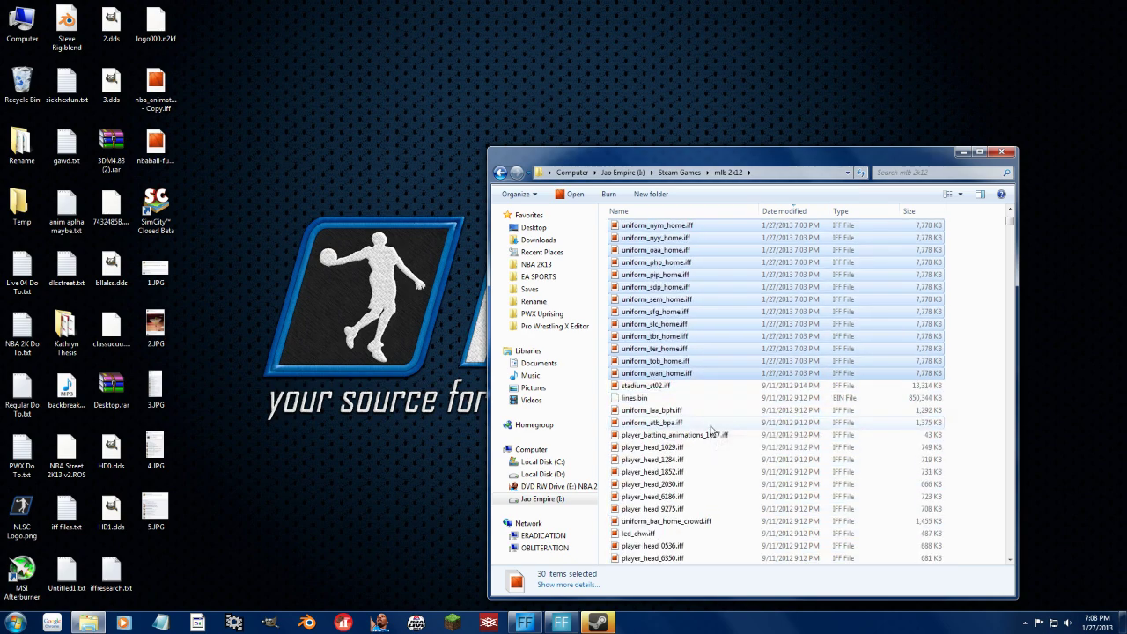
scroll(762, 388, down, 1)
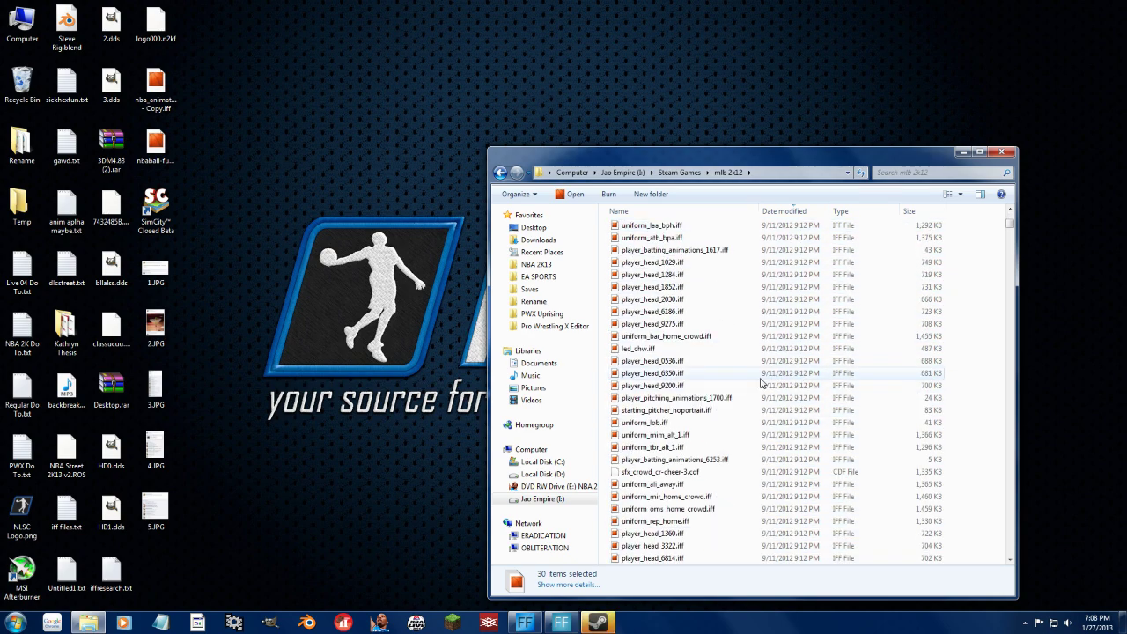
scroll(762, 397, up, 4)
scroll(775, 402, down, 12)
scroll(773, 438, down, 10)
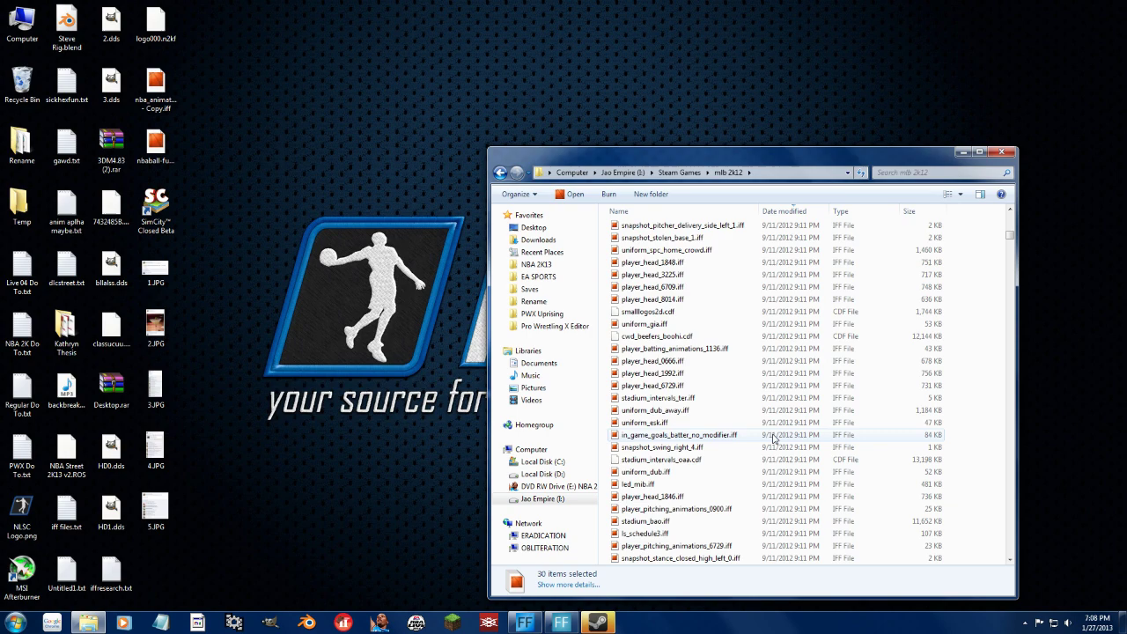
scroll(774, 438, up, 20)
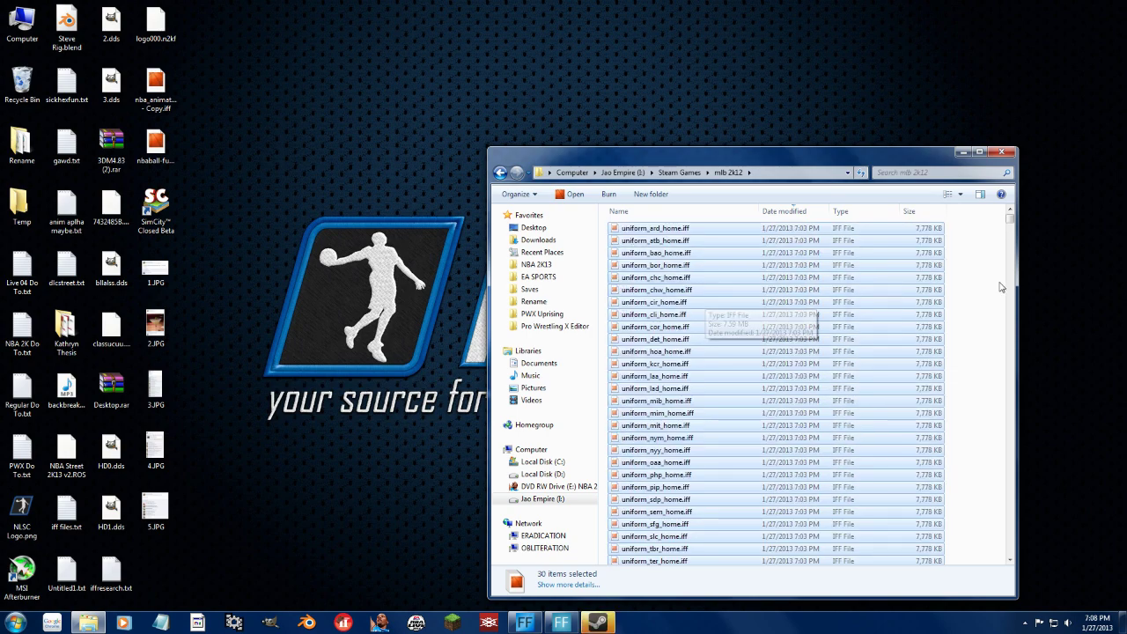
click(1010, 405)
click(1010, 405)
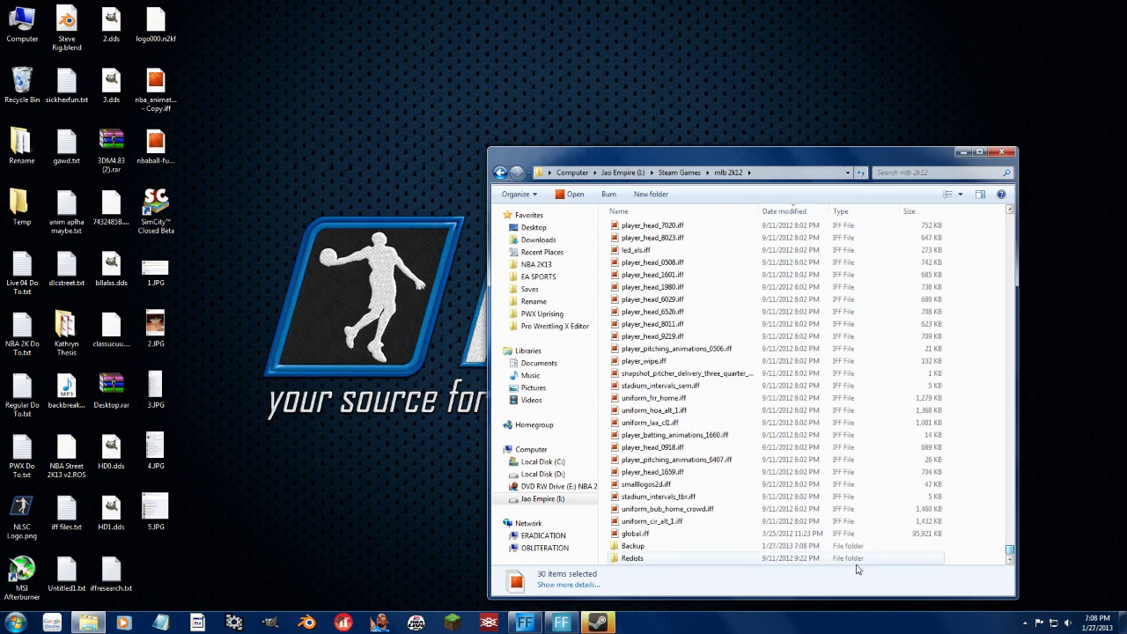
Step: Paste the 30 uniform files into Backup and return to the mlb 2k12 folder
double_click(652, 548)
right_click(669, 291)
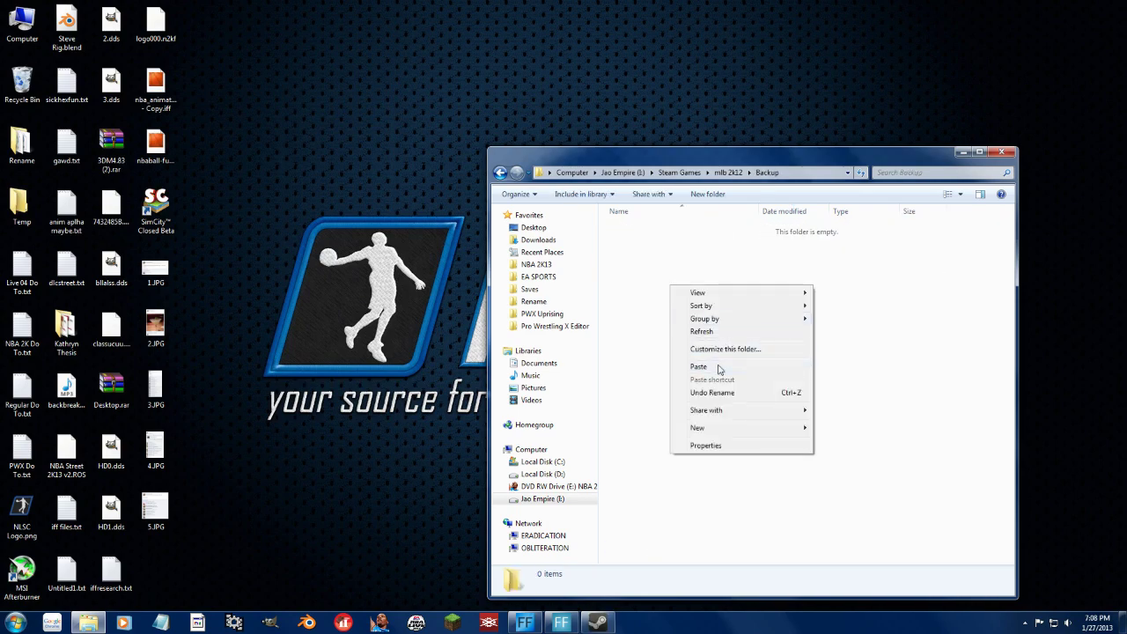
click(724, 368)
key(BackSpace)
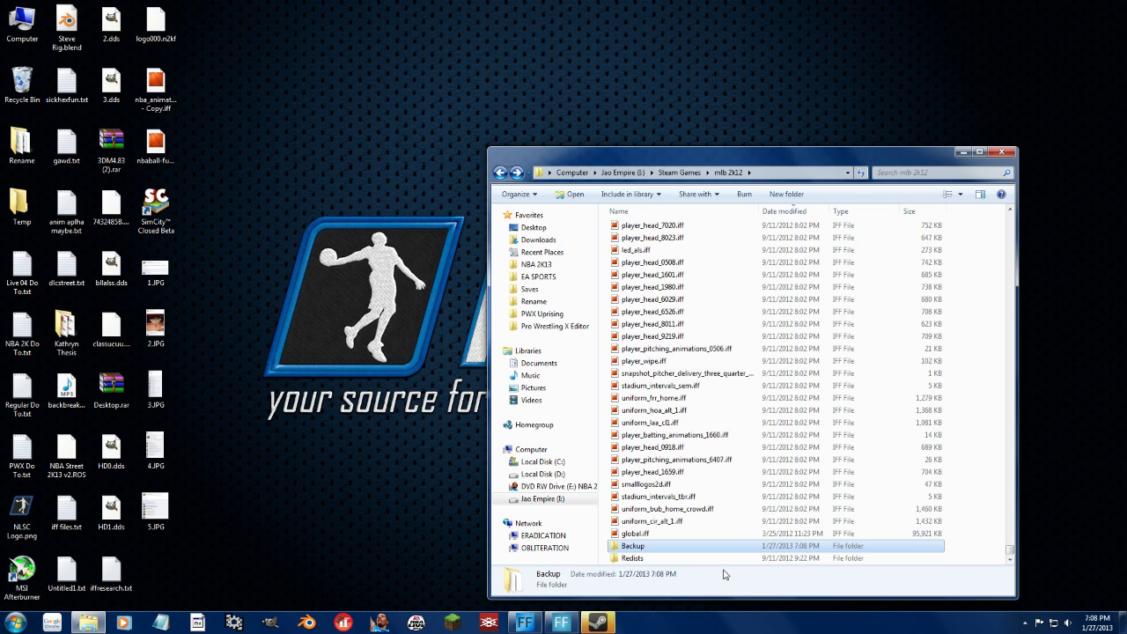
scroll(724, 574, up, 10)
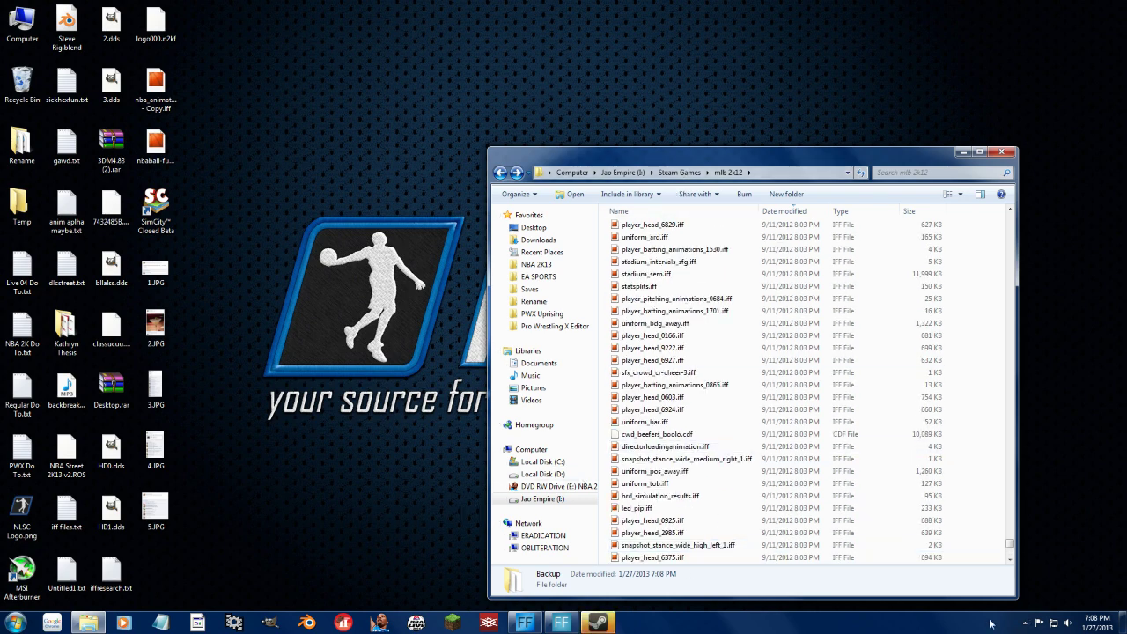
click(1025, 623)
Step: Open the Steam library from the tray icon and open MLB 2K12's Properties
right_click(1025, 562)
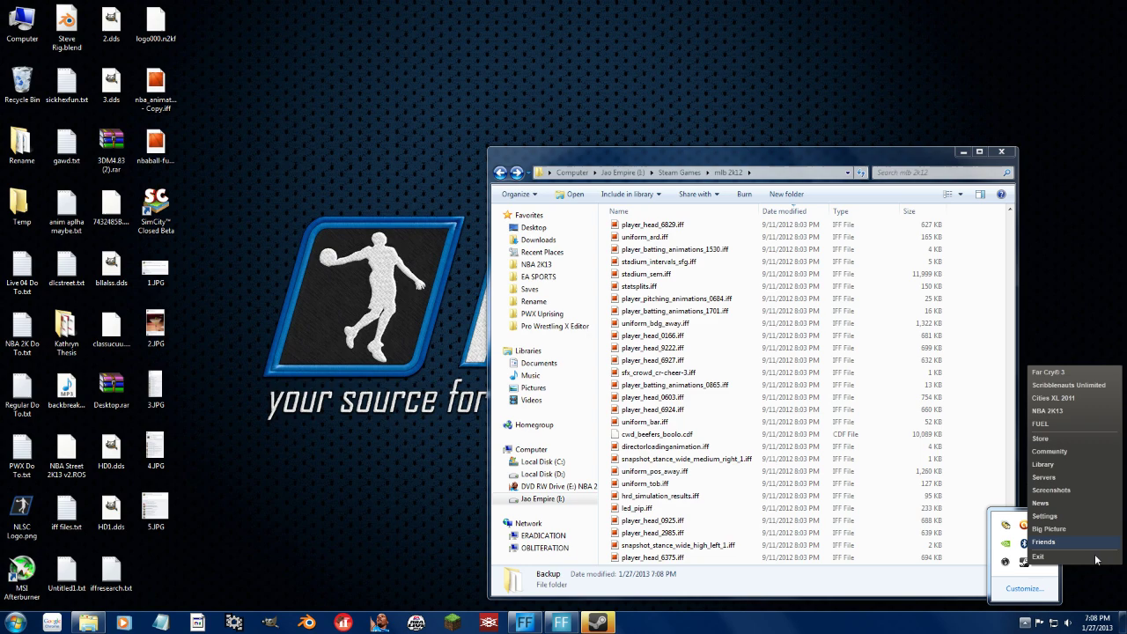
click(1042, 464)
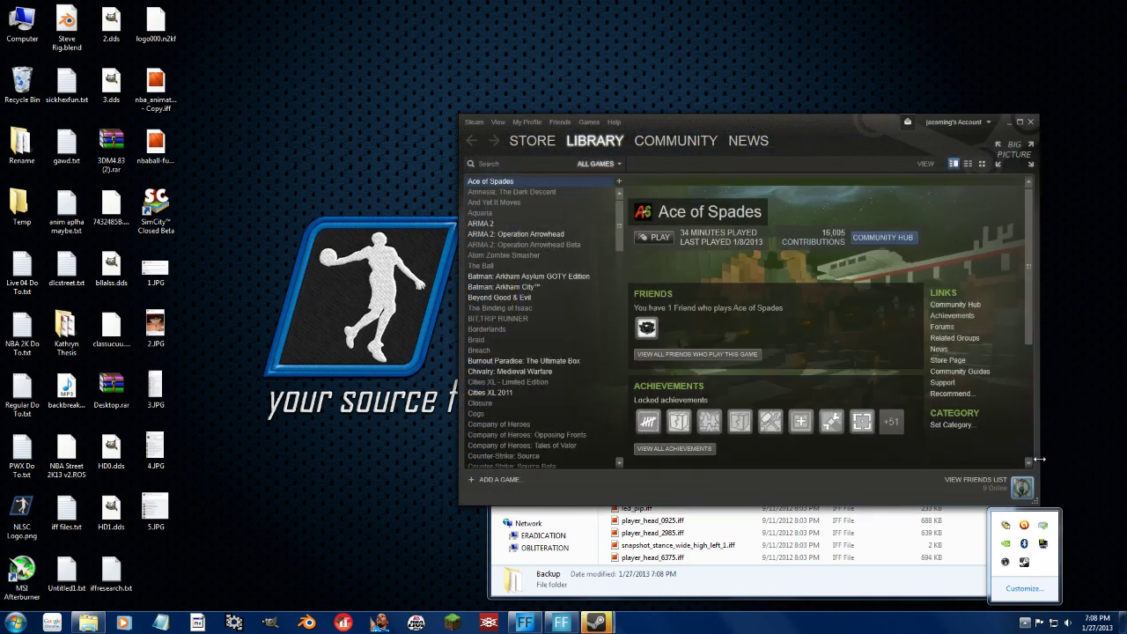
drag(622, 211, 609, 344)
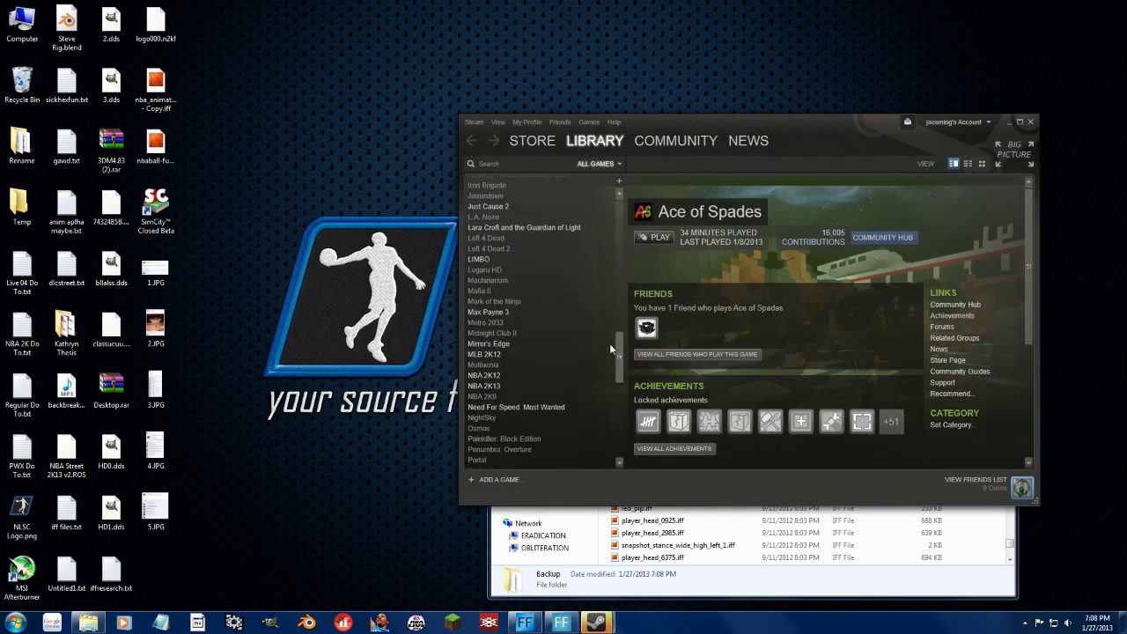
click(485, 354)
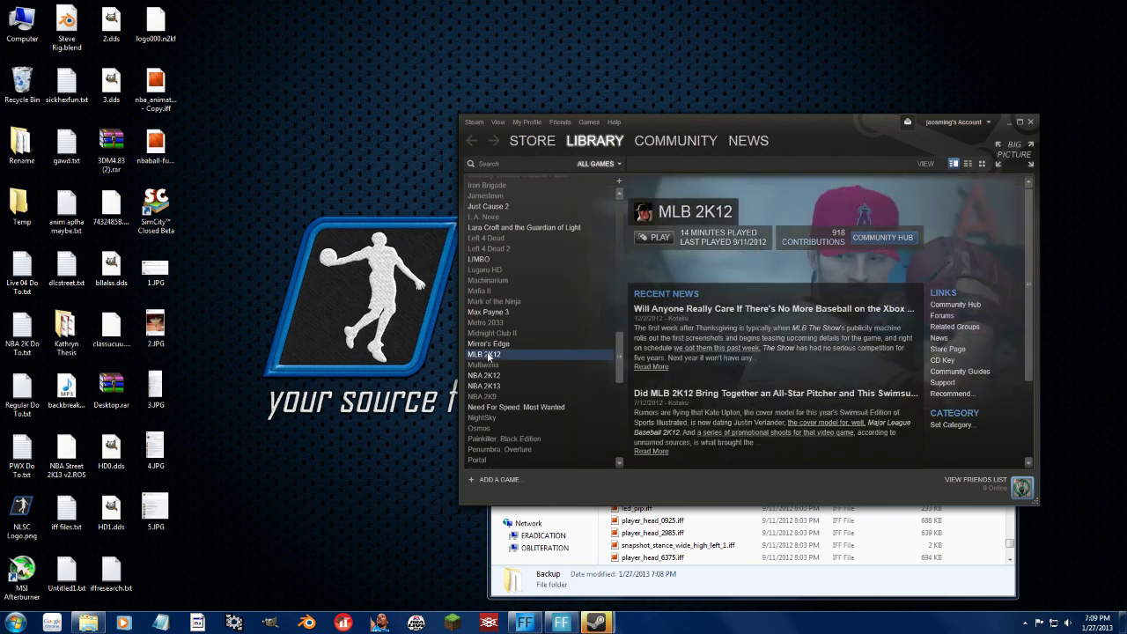
right_click(501, 354)
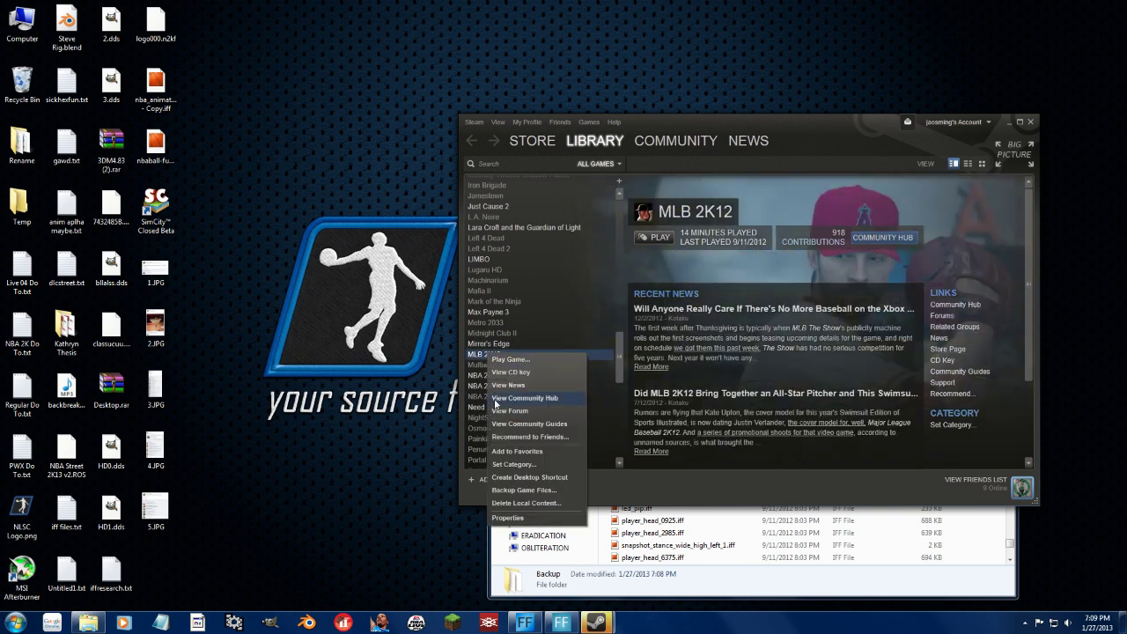
click(515, 517)
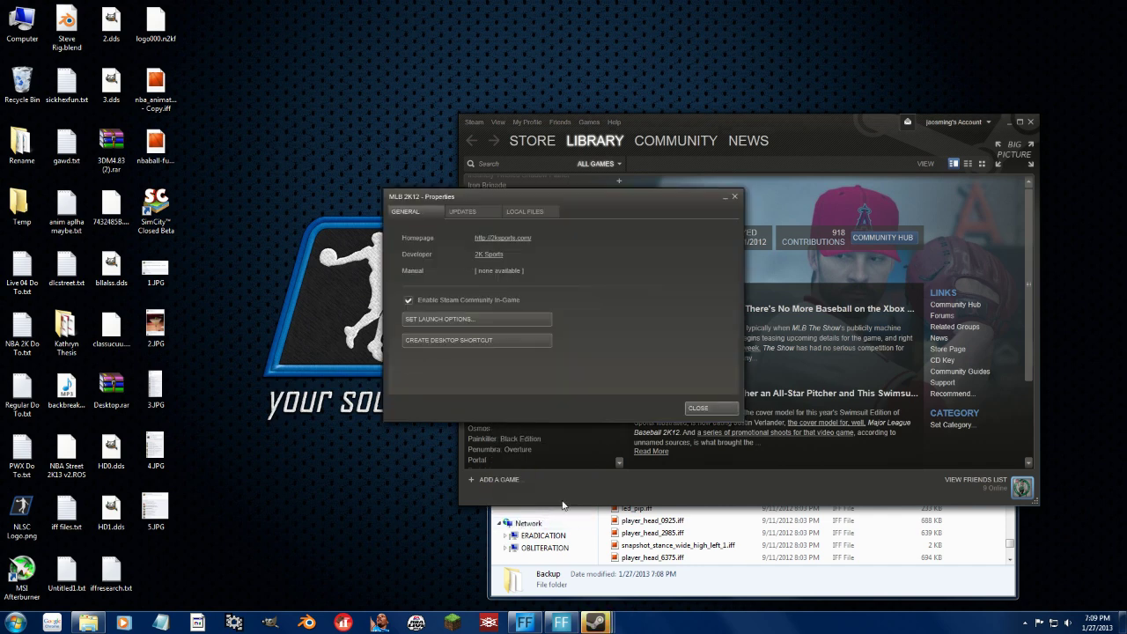
Step: Verify the MLB 2K12 game cache integrity under Local Files, then close Properties
click(463, 213)
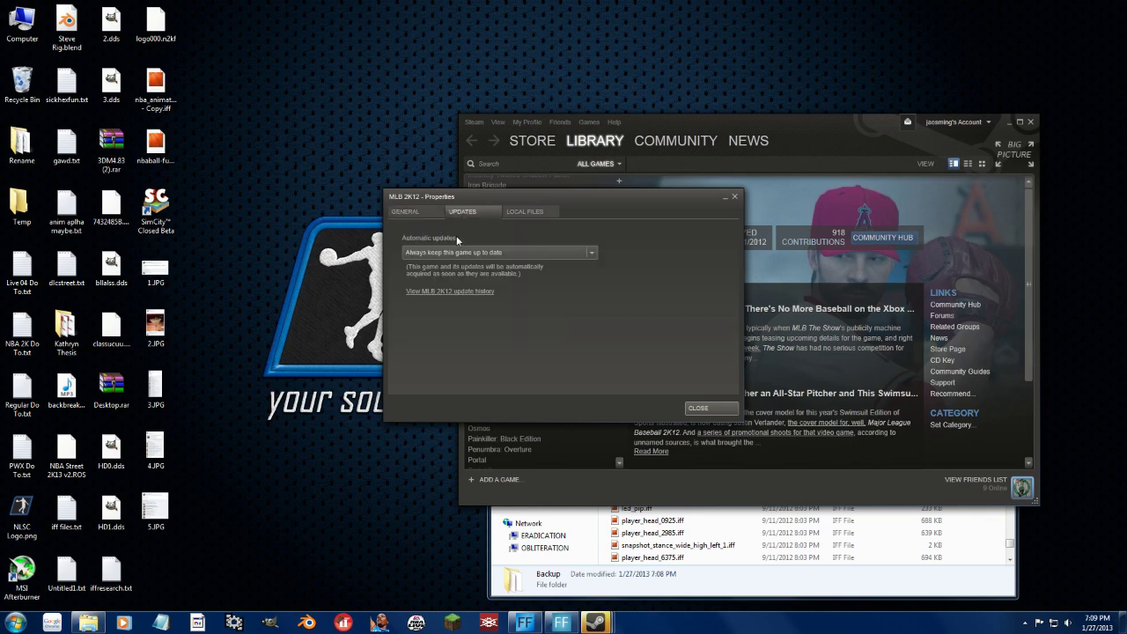
click(526, 213)
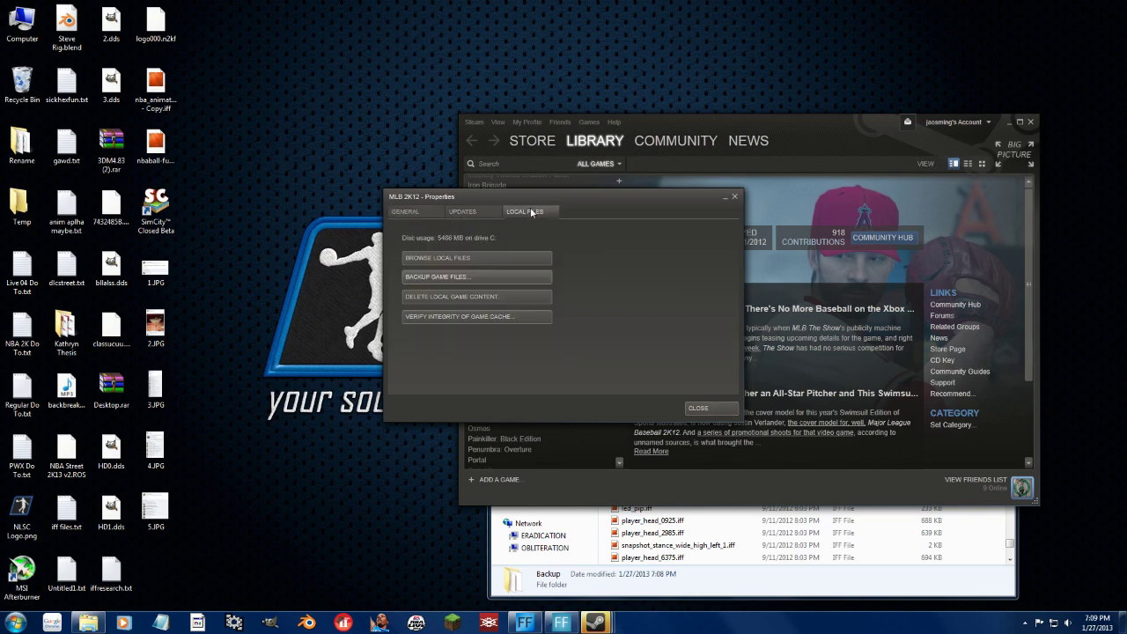
click(508, 319)
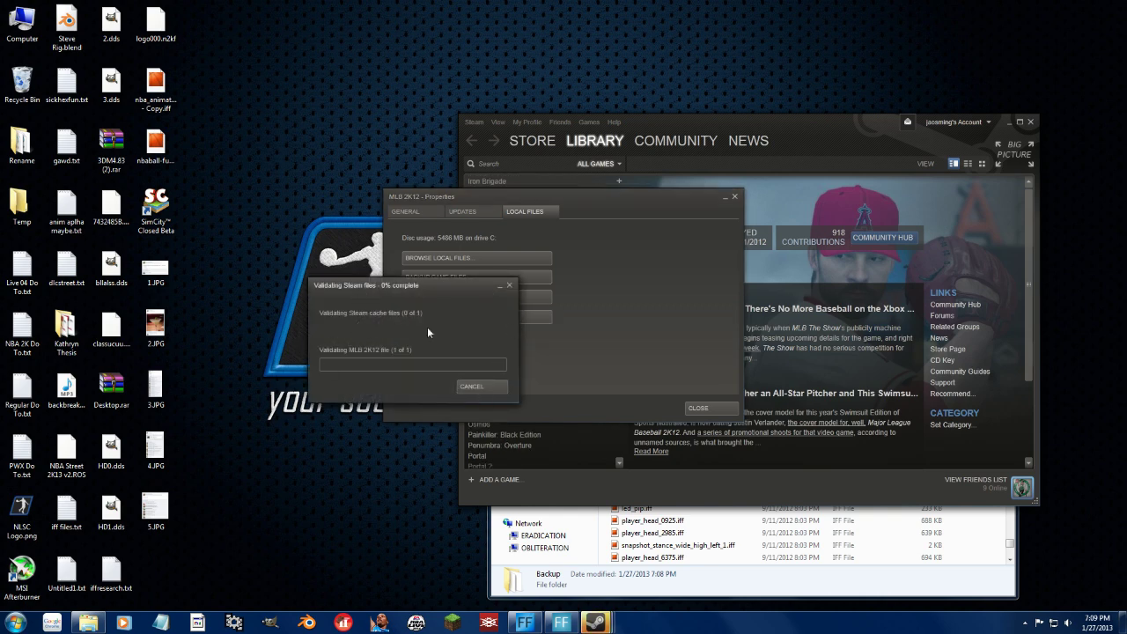
click(479, 385)
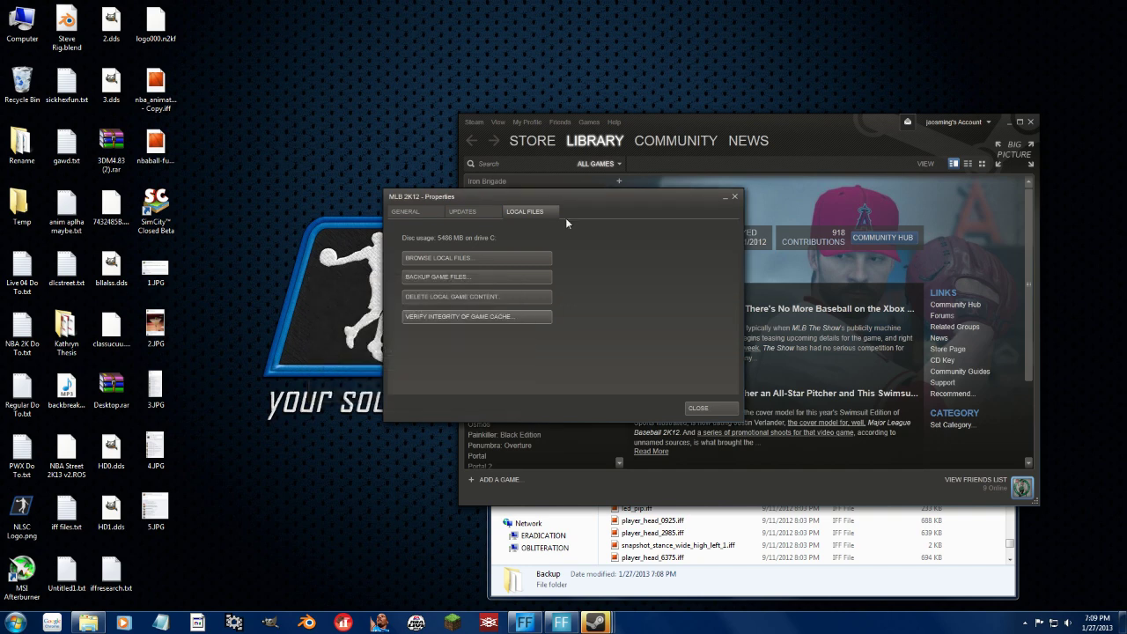
click(699, 407)
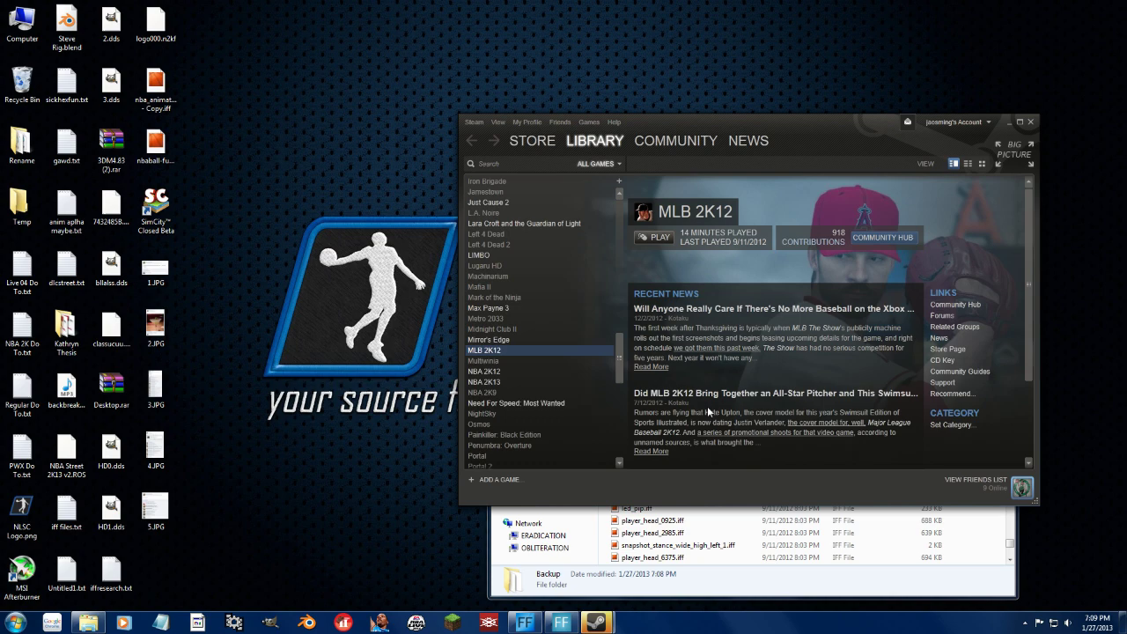
Step: Close Steam and switch to the NBA 2K13 game folder
click(1031, 122)
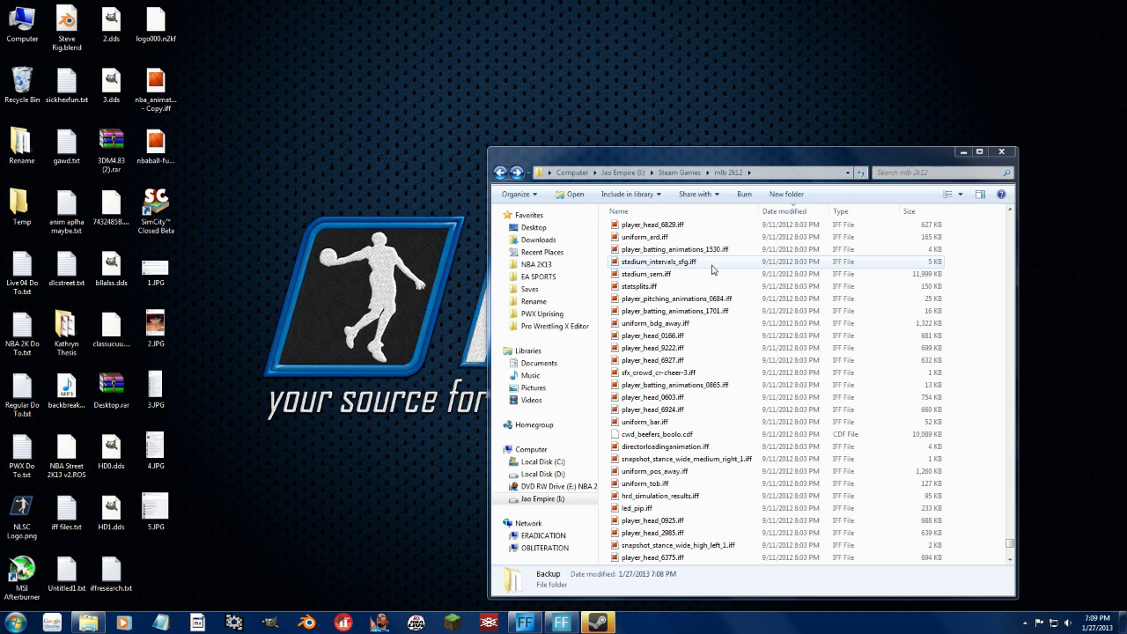
click(674, 361)
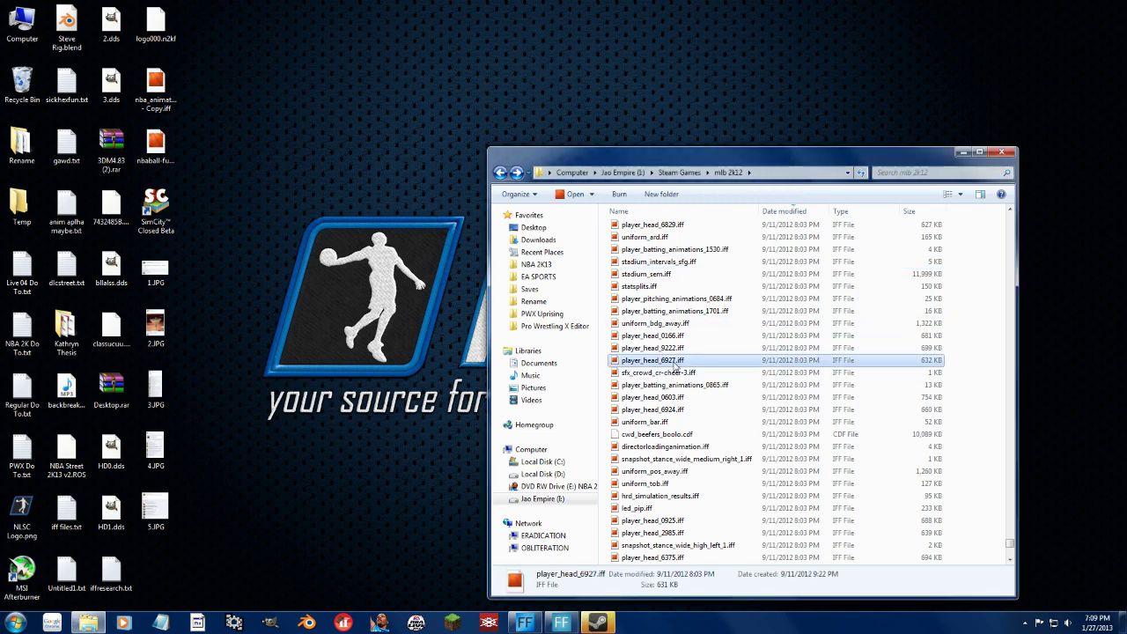
click(536, 264)
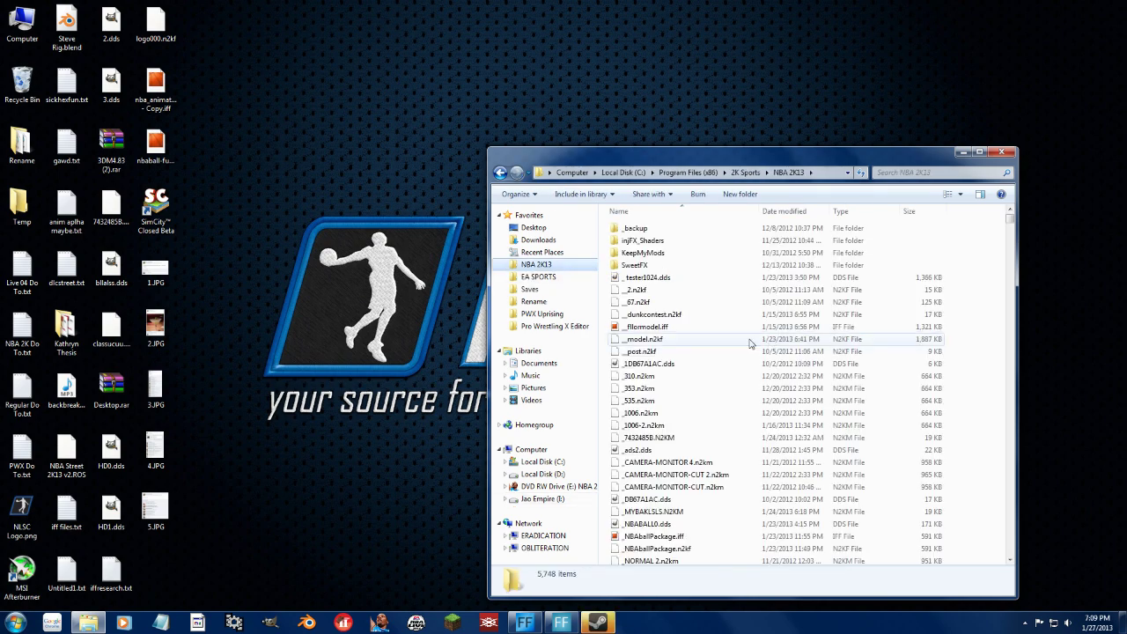
Step: Duplicate f005.iff as 'f005 - Copy.iff', then select f007.iff and f007.iff.bak
click(750, 341)
key(f)
click(750, 340)
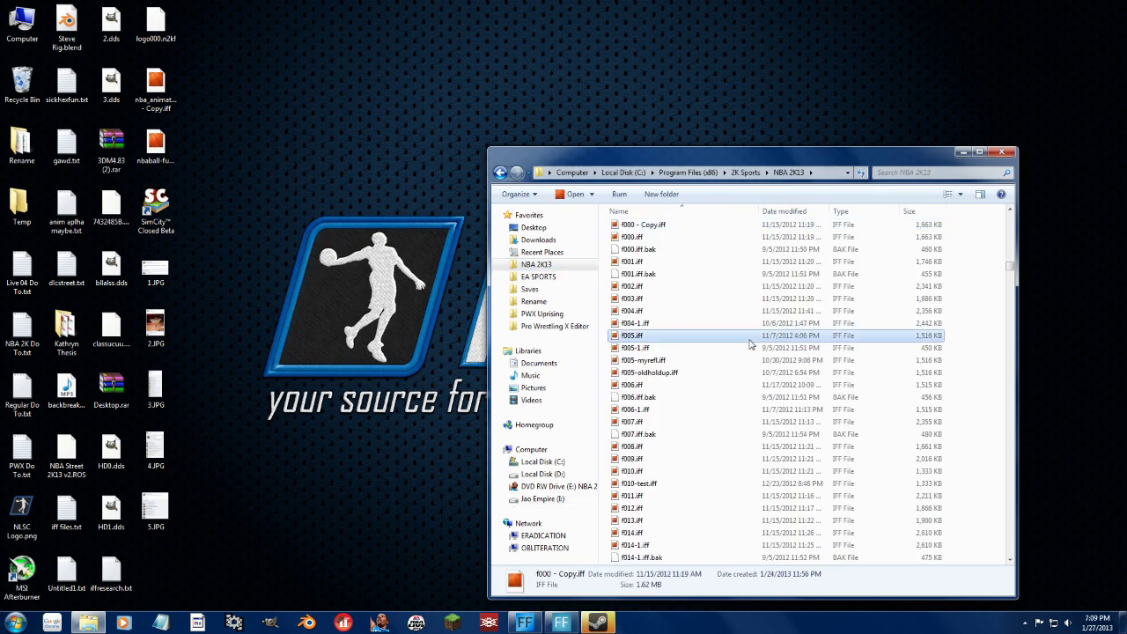
key(ctrl+c)
key(ctrl+v)
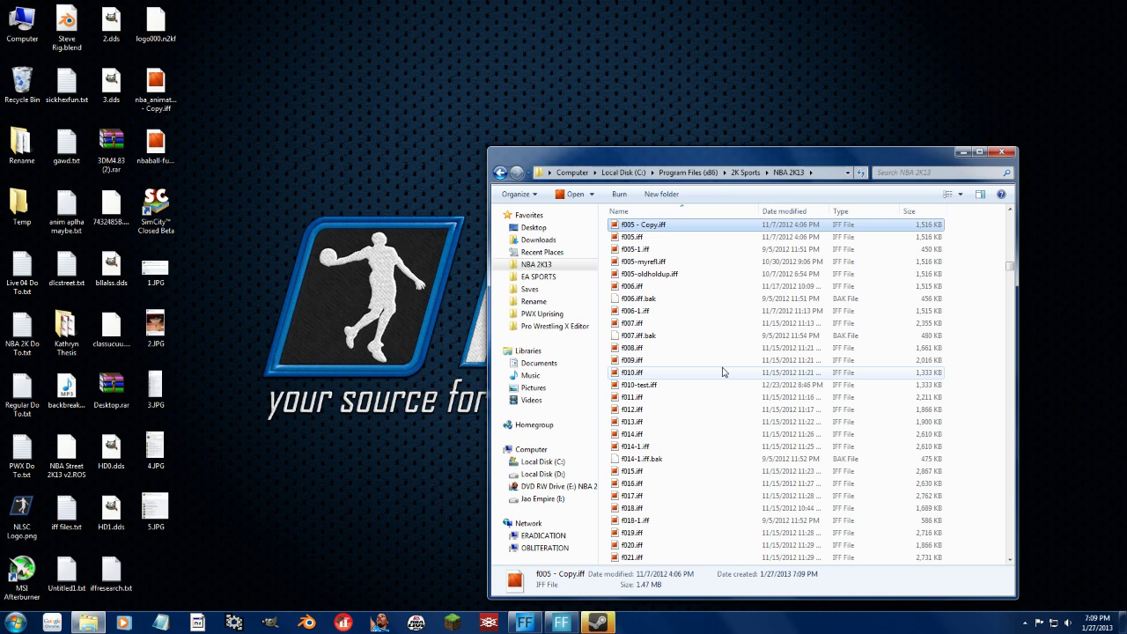
click(659, 326)
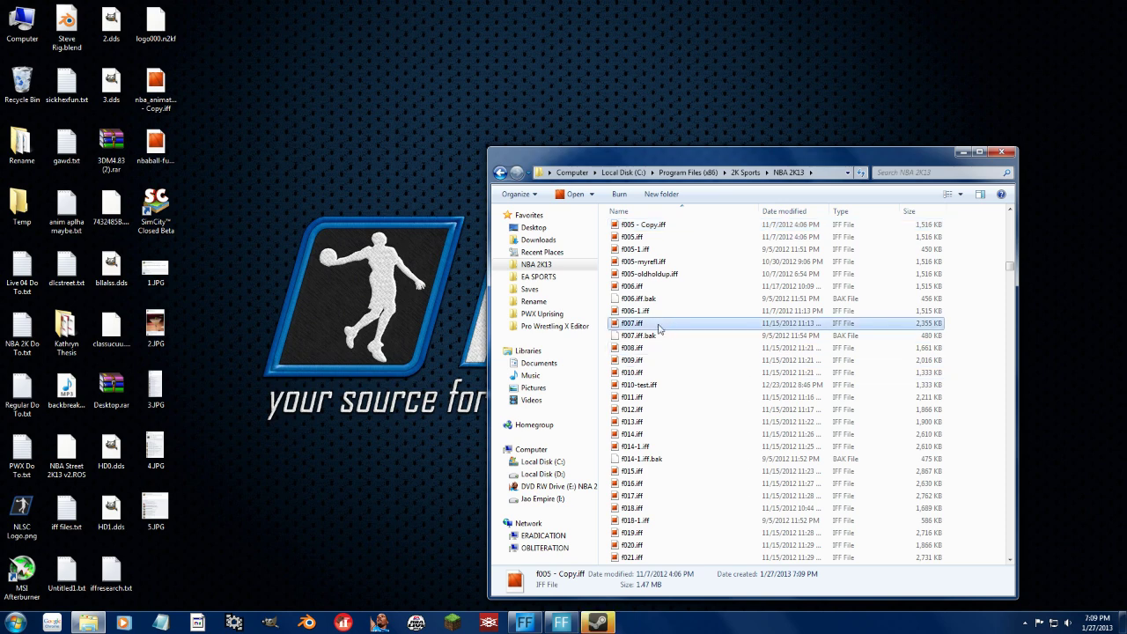
click(642, 338)
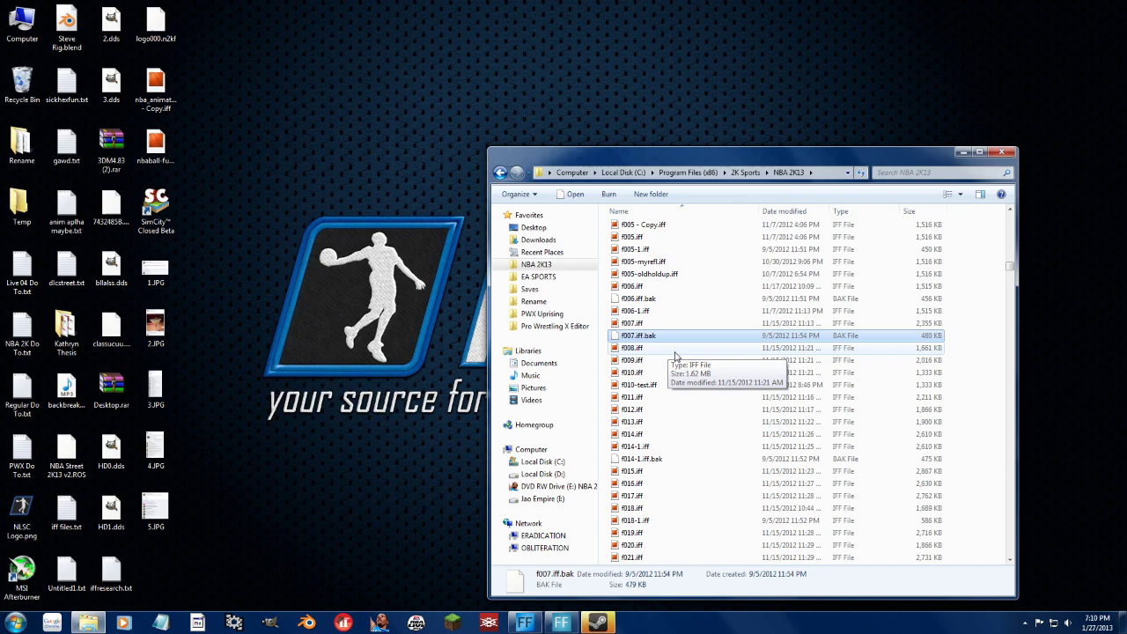
click(1002, 151)
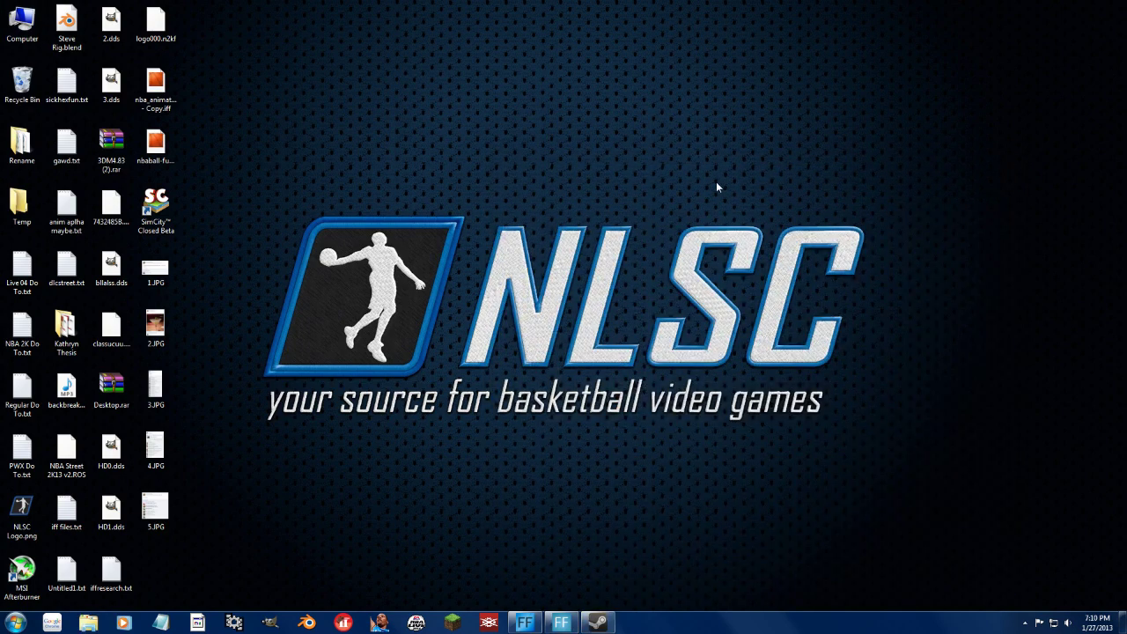